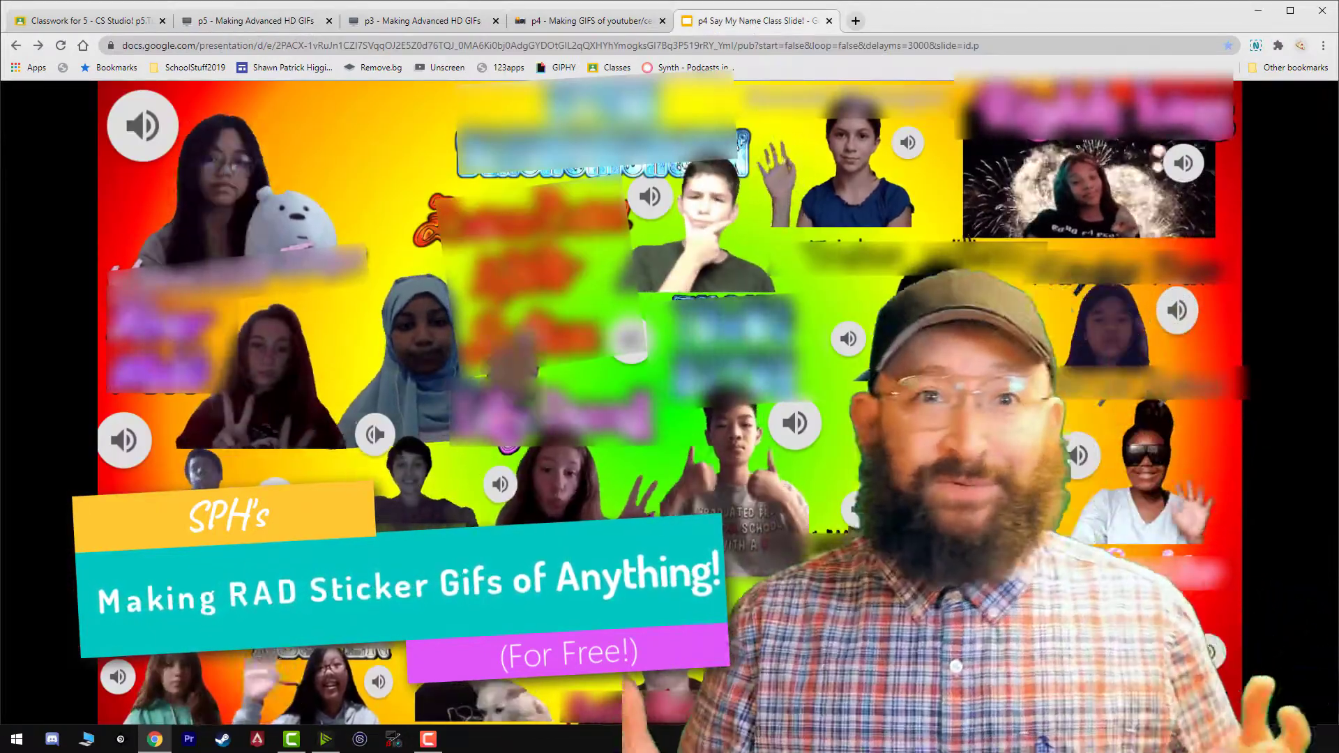
View the puppy-in-hand and pug stickers on the GIPHY channel, including their tiled previews.
click(590, 20)
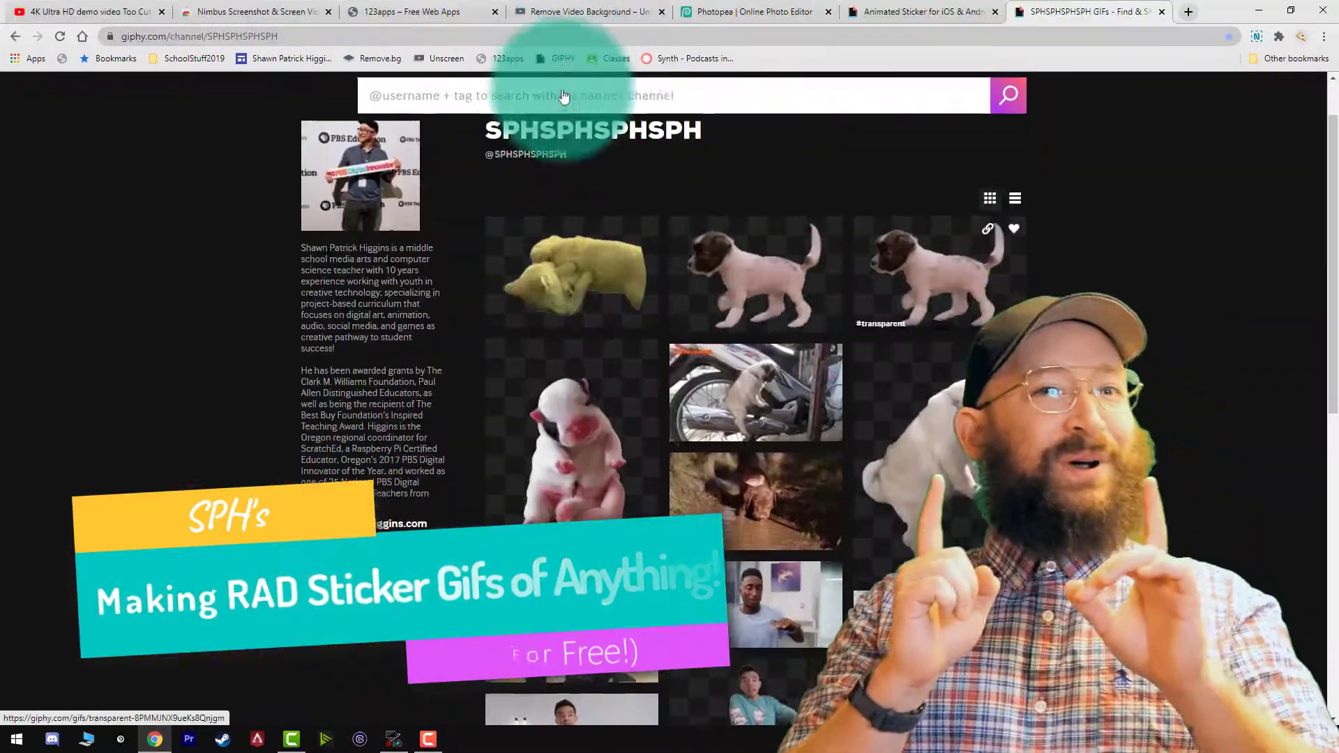
click(549, 463)
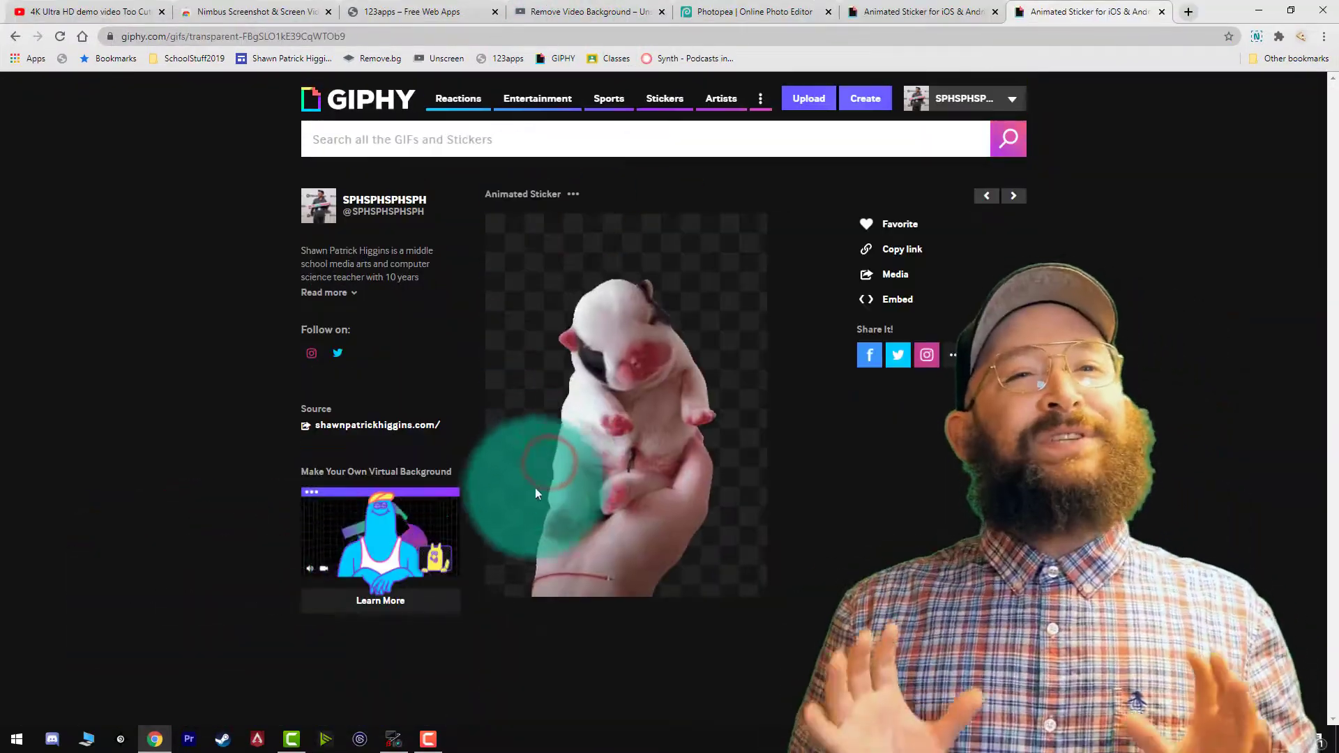
click(496, 577)
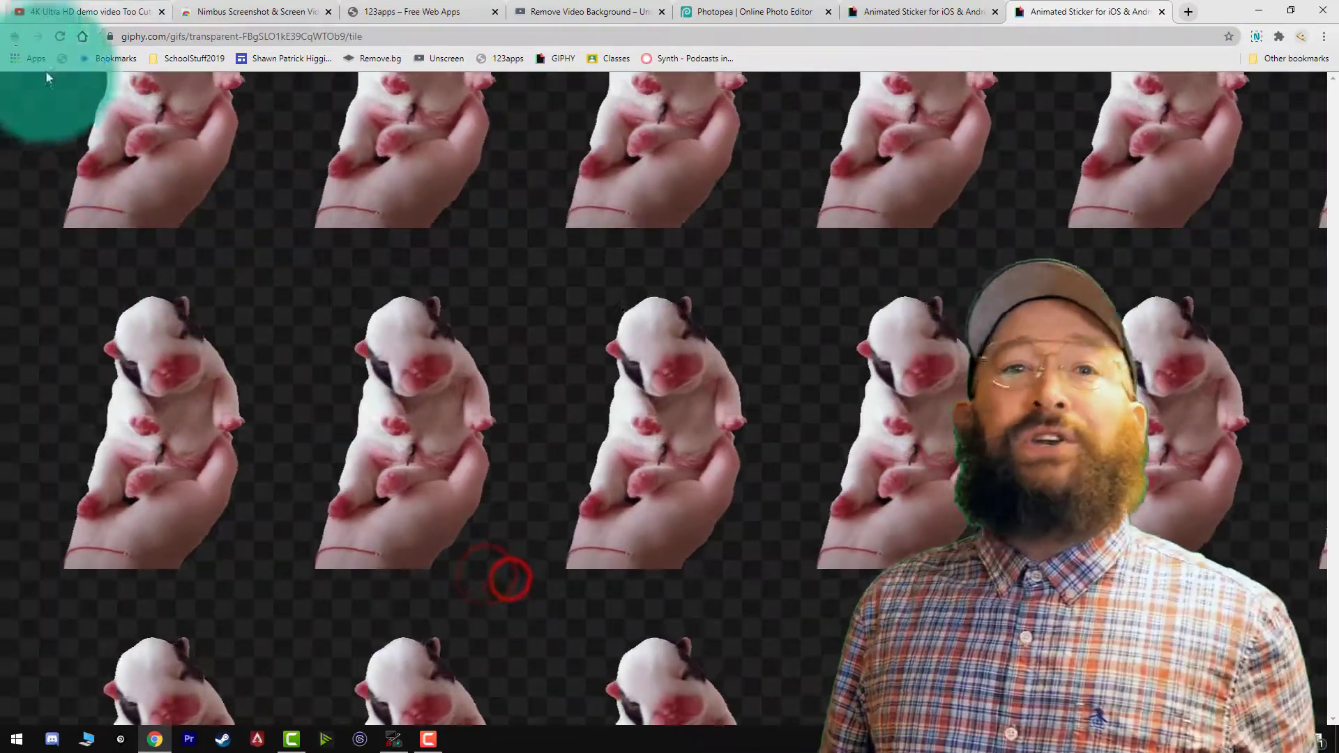
click(14, 37)
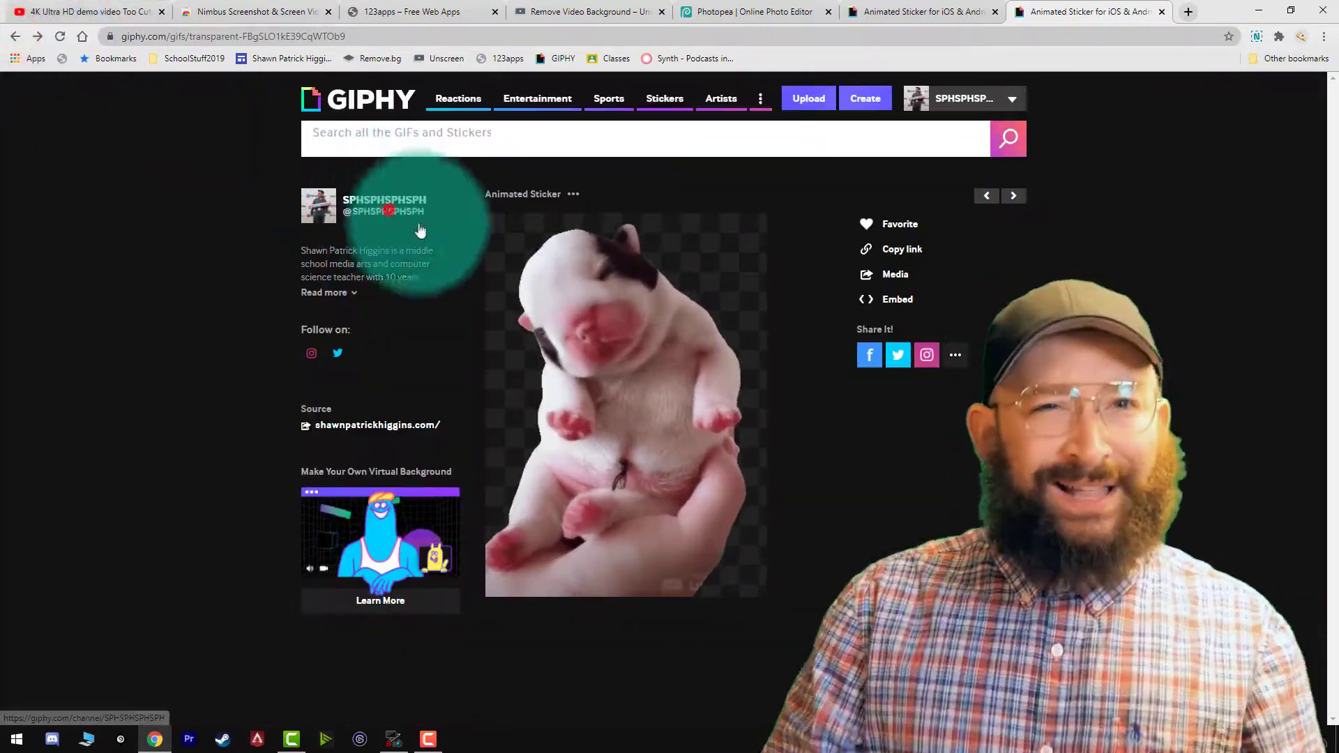
click(546, 597)
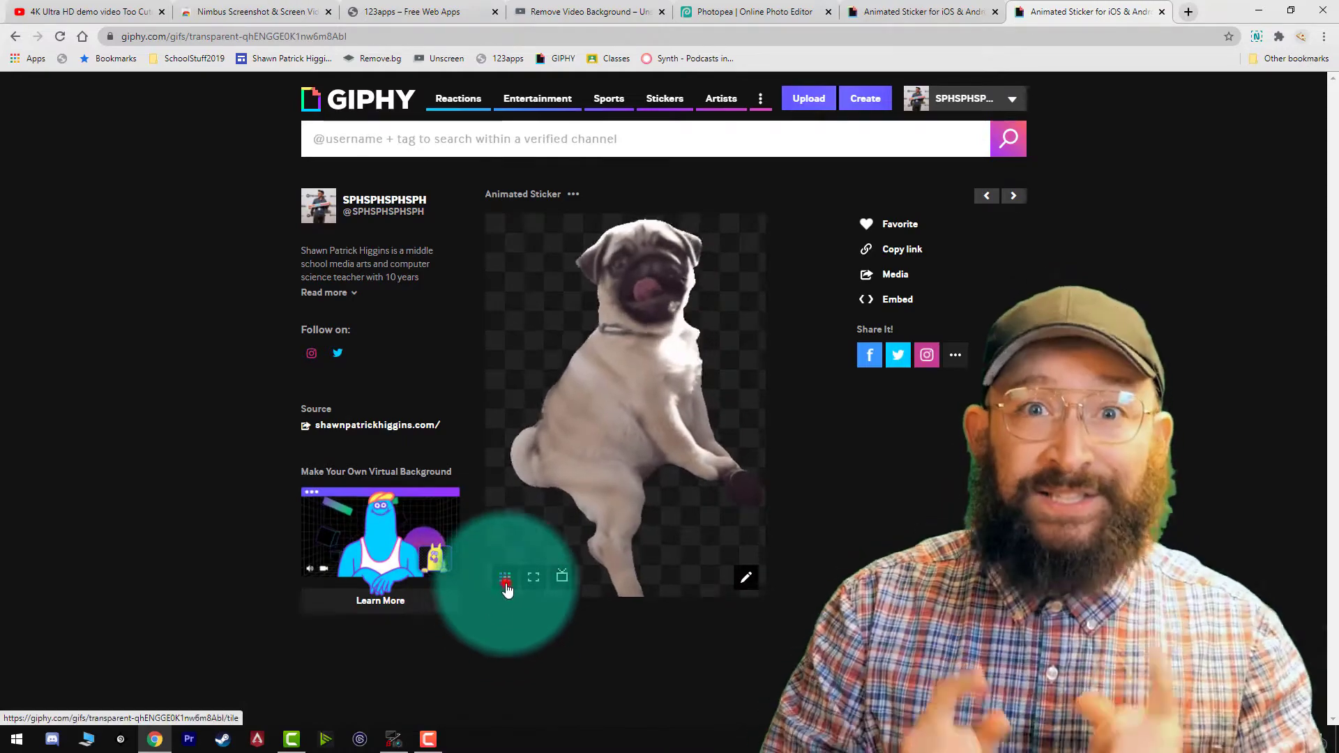
click(505, 586)
click(511, 481)
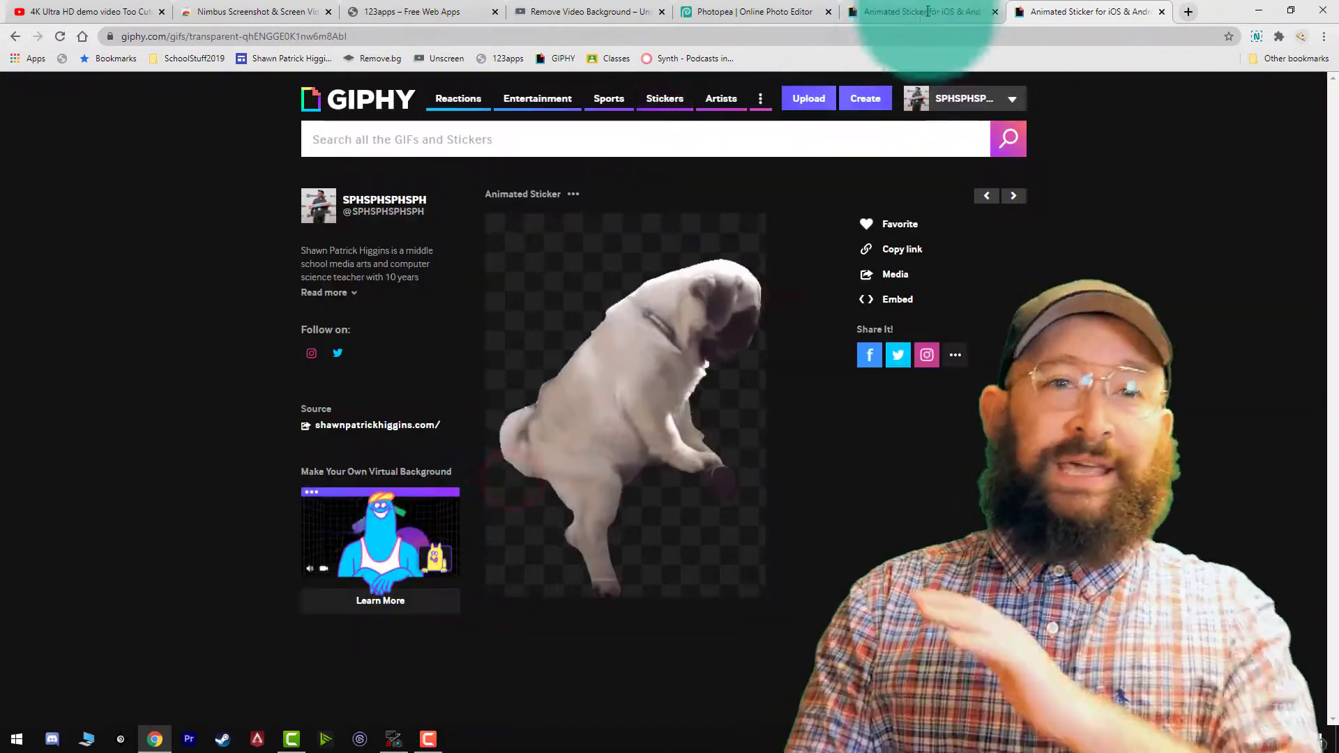
click(931, 12)
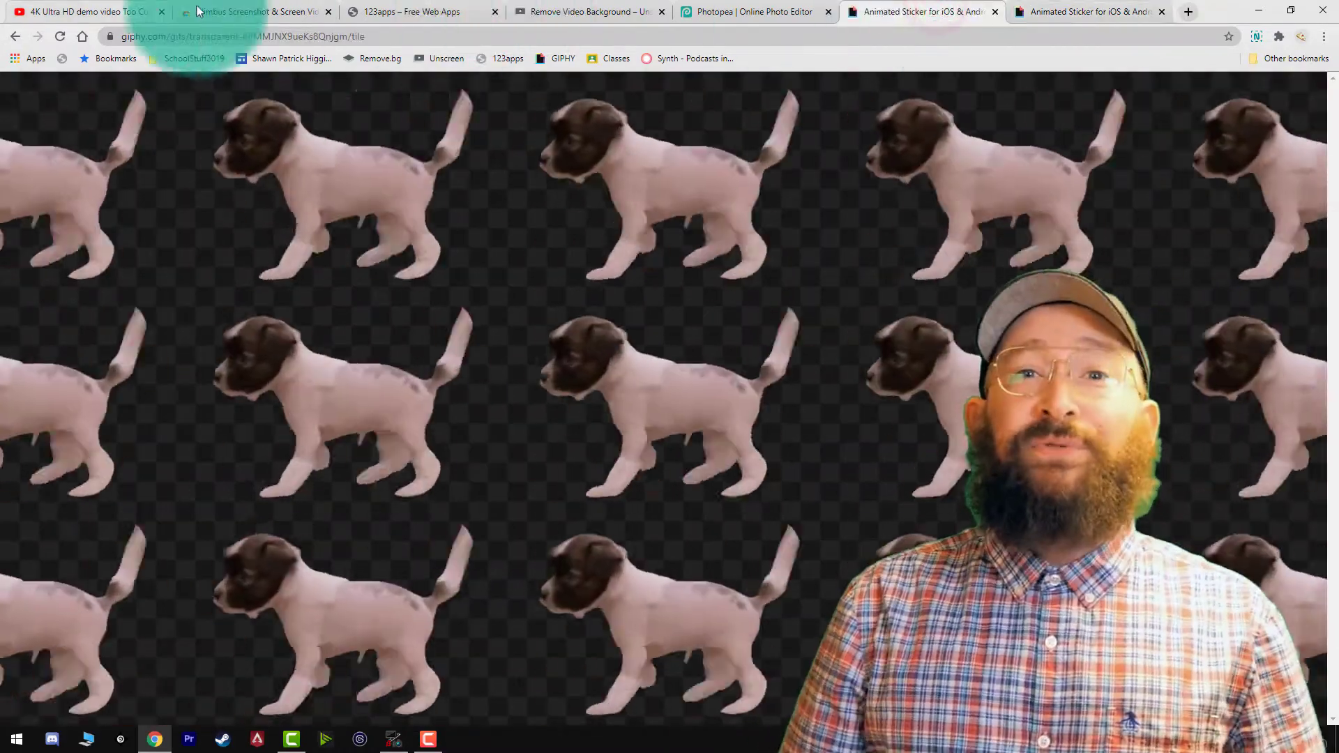
Switch to the YouTube dog video and preview the puppy scenes around 0:44 and 0:50.
click(108, 10)
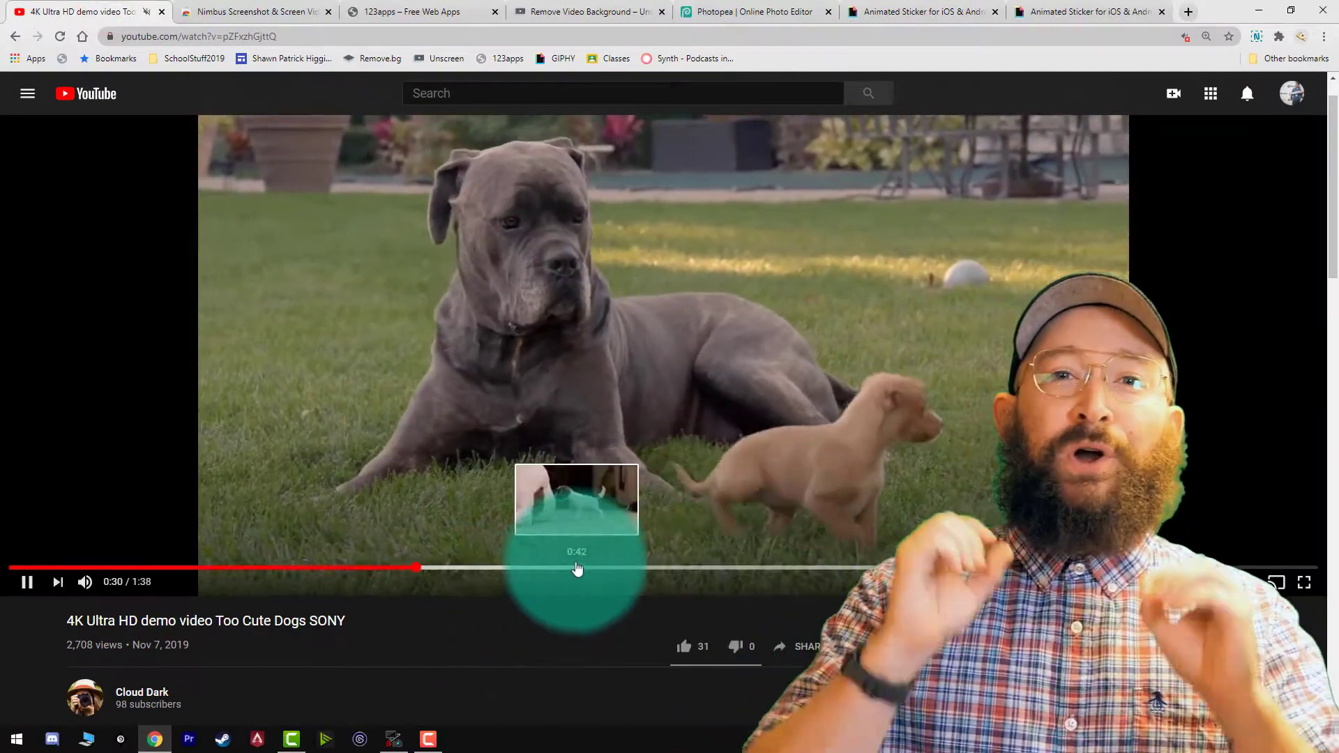
click(576, 567)
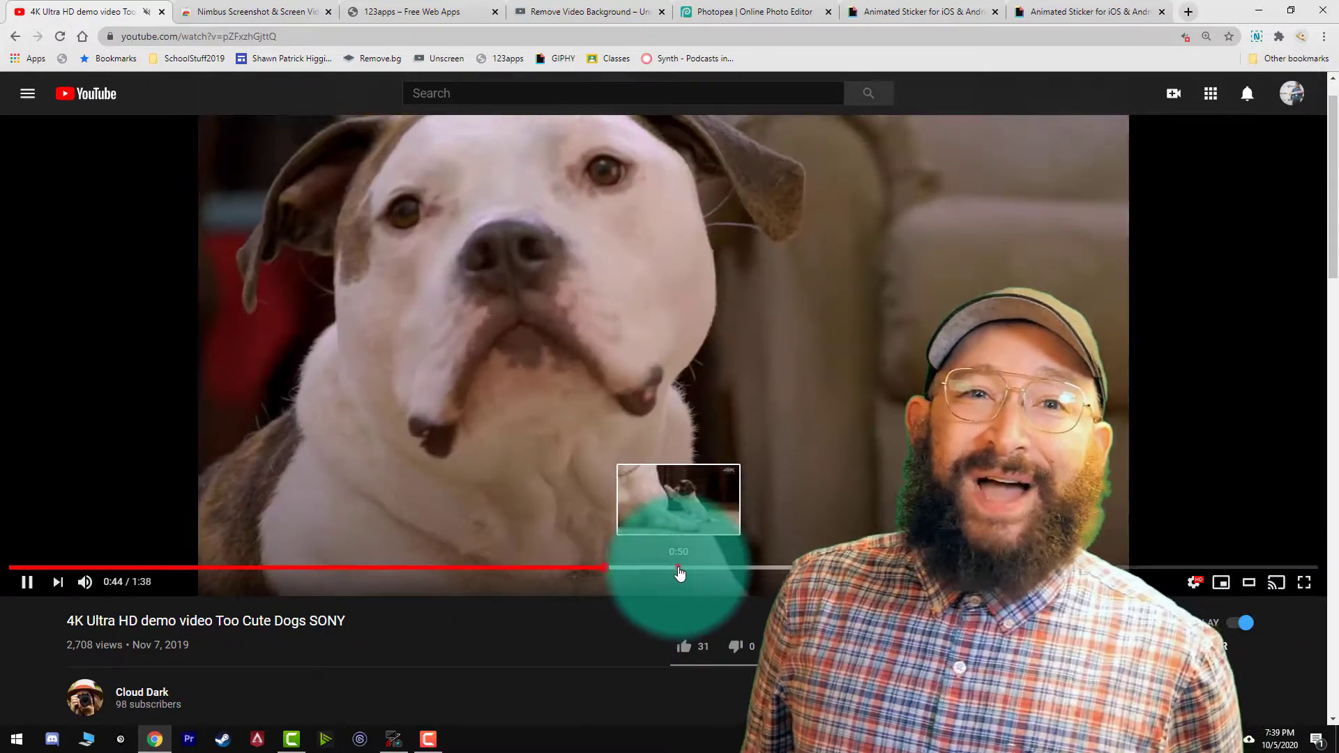
click(678, 567)
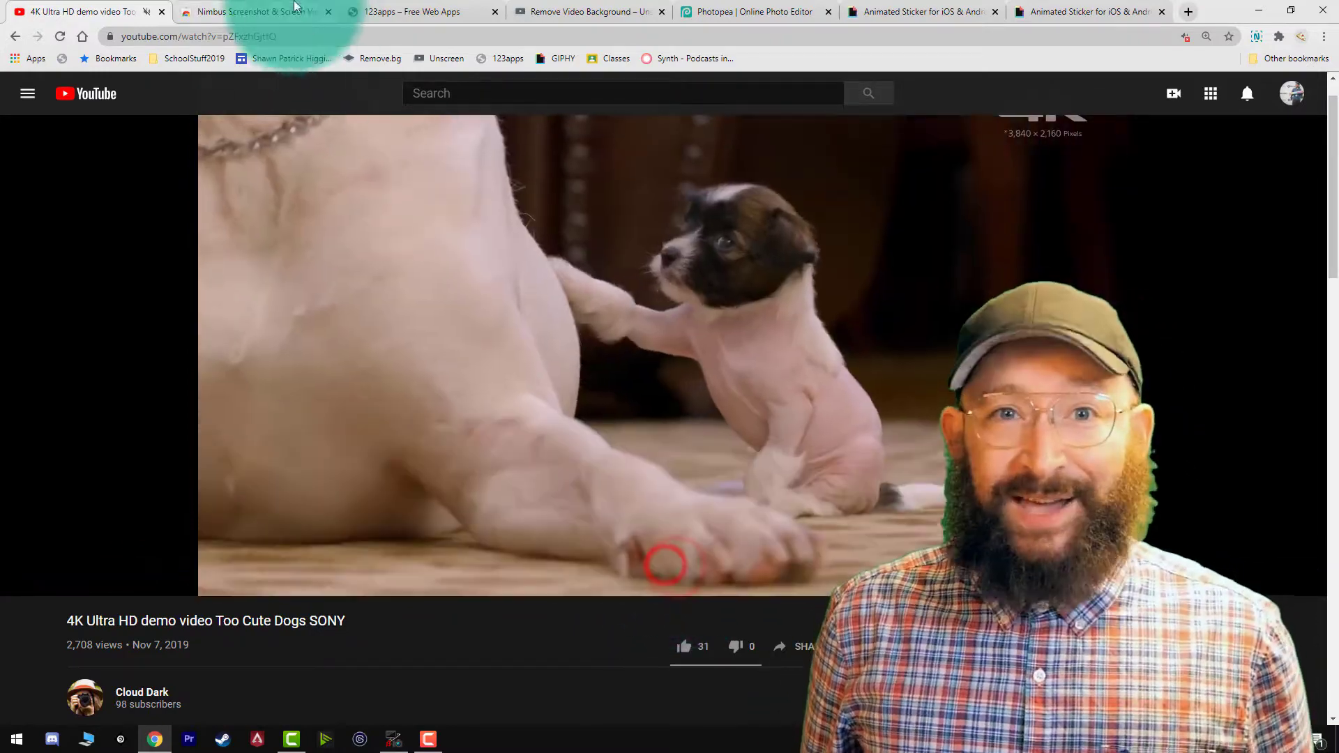
Look through the Nimbus extension, 123apps, Unscreen and Photopea pages, ending on the walking-puppy sticker in GIPHY.
click(279, 12)
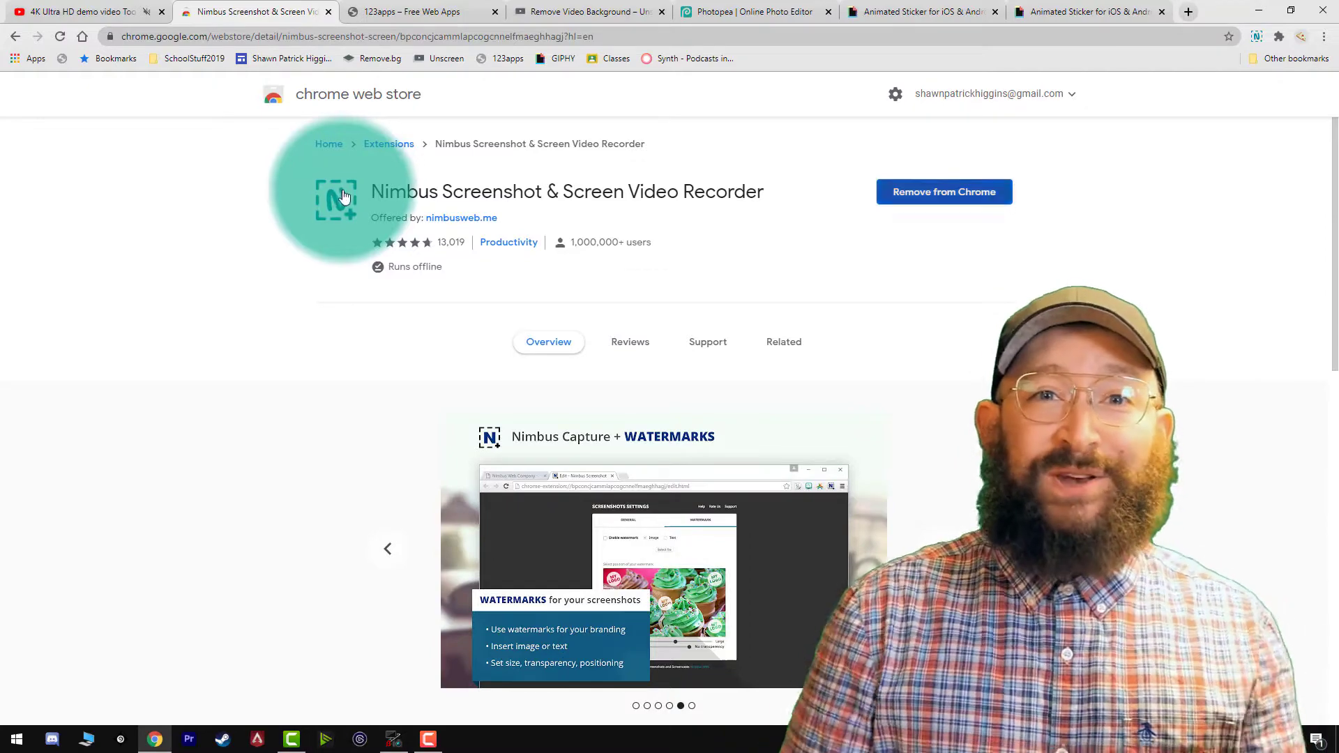
click(426, 13)
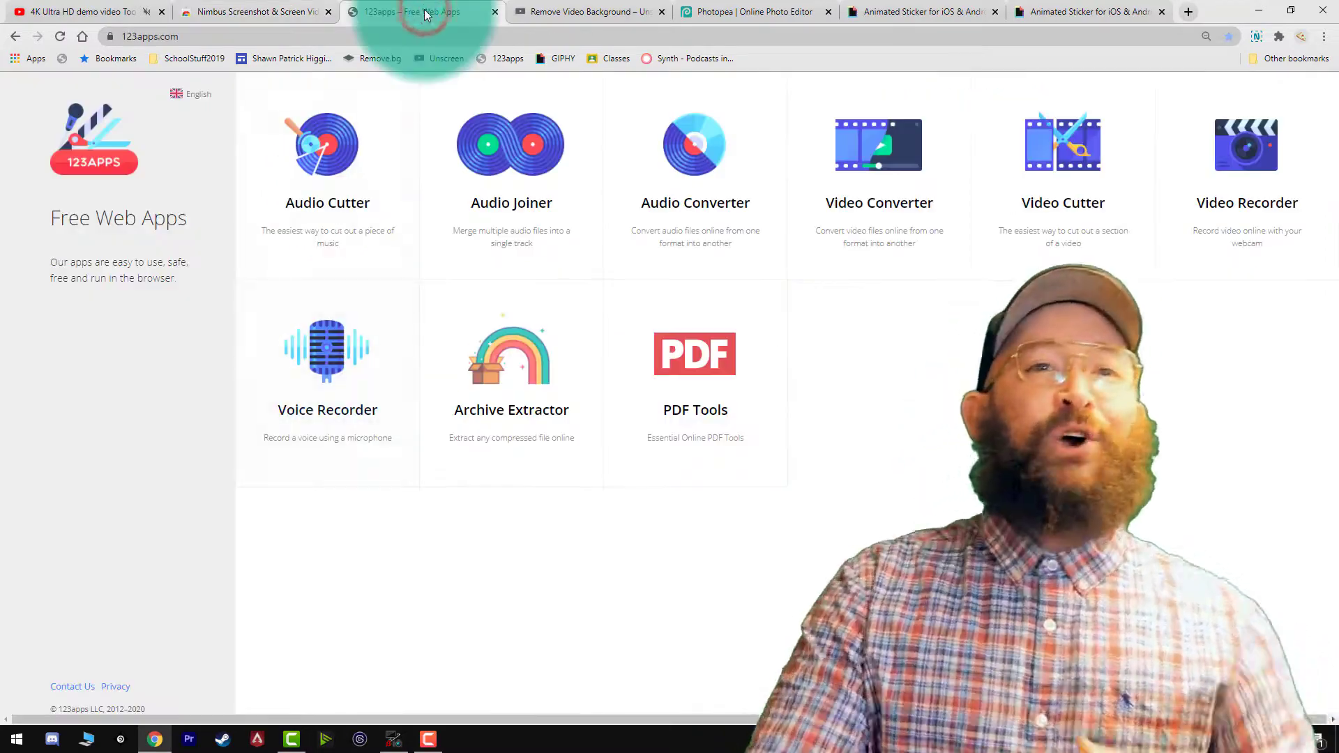
click(548, 5)
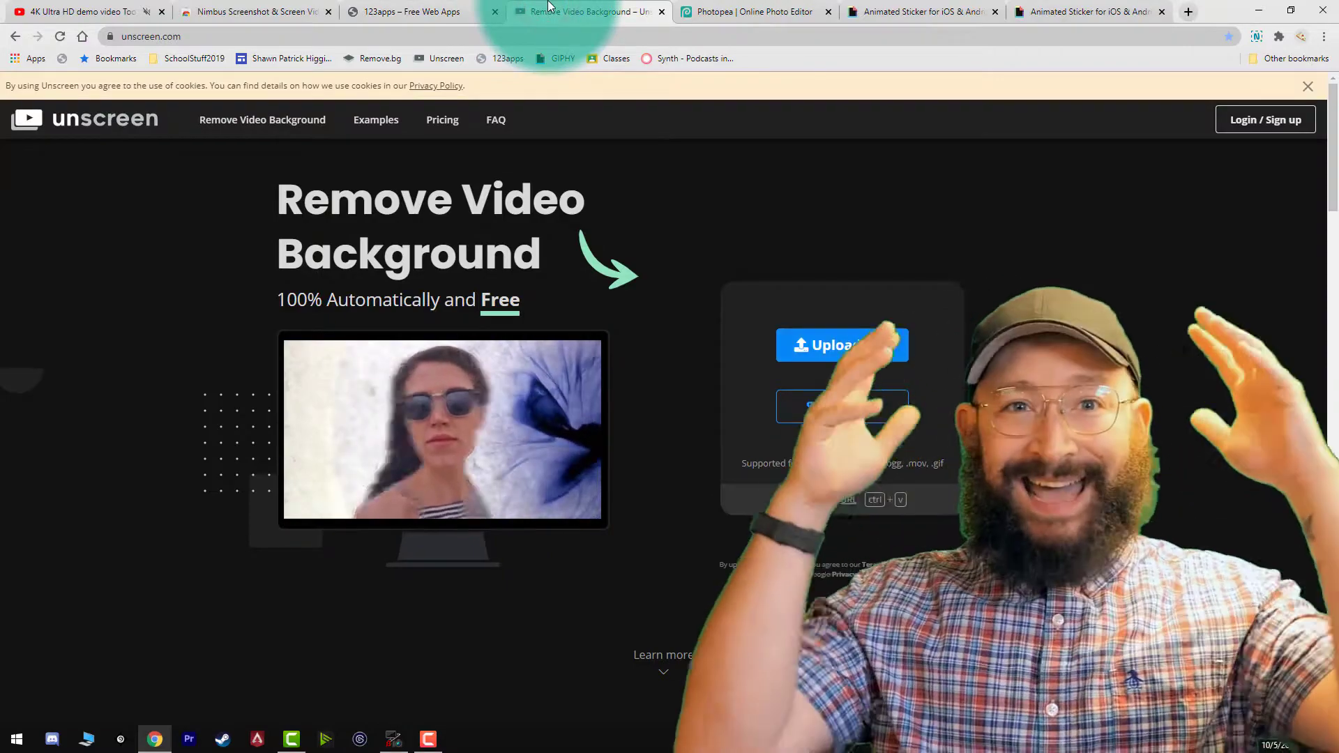
click(811, 7)
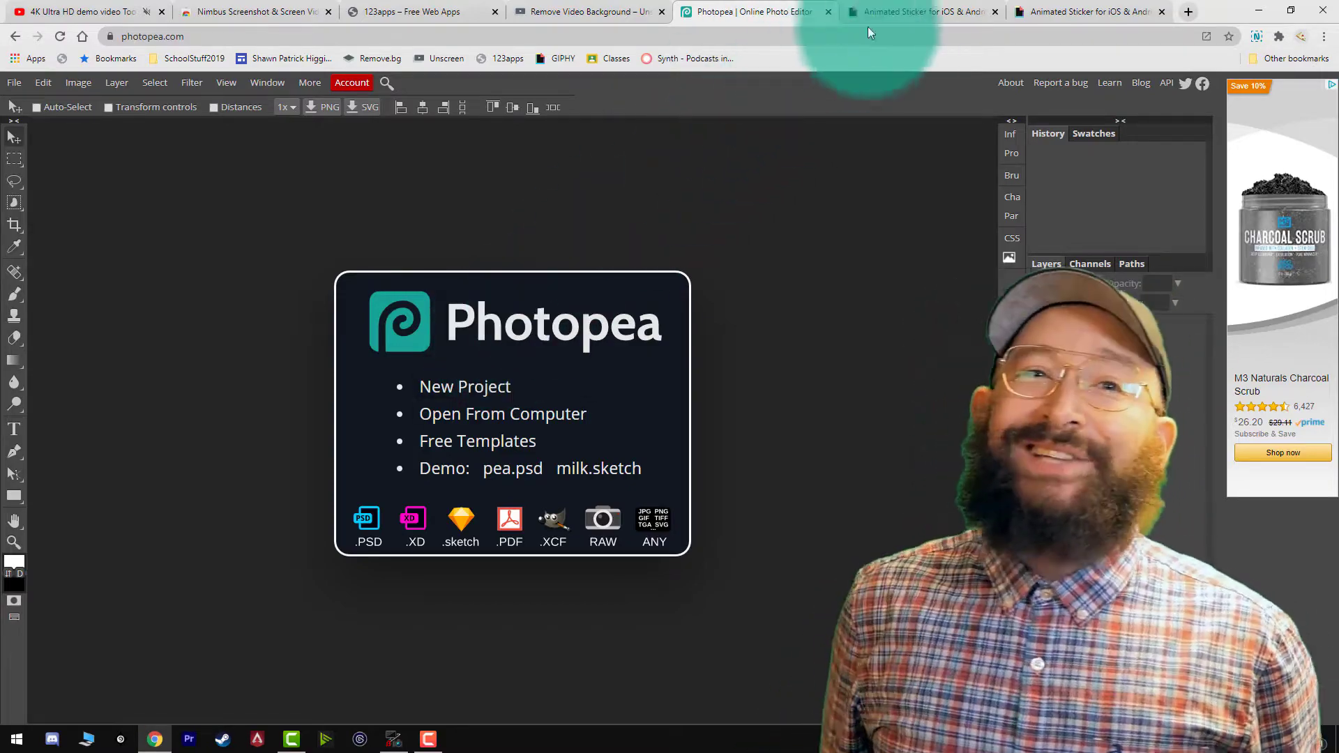
click(901, 5)
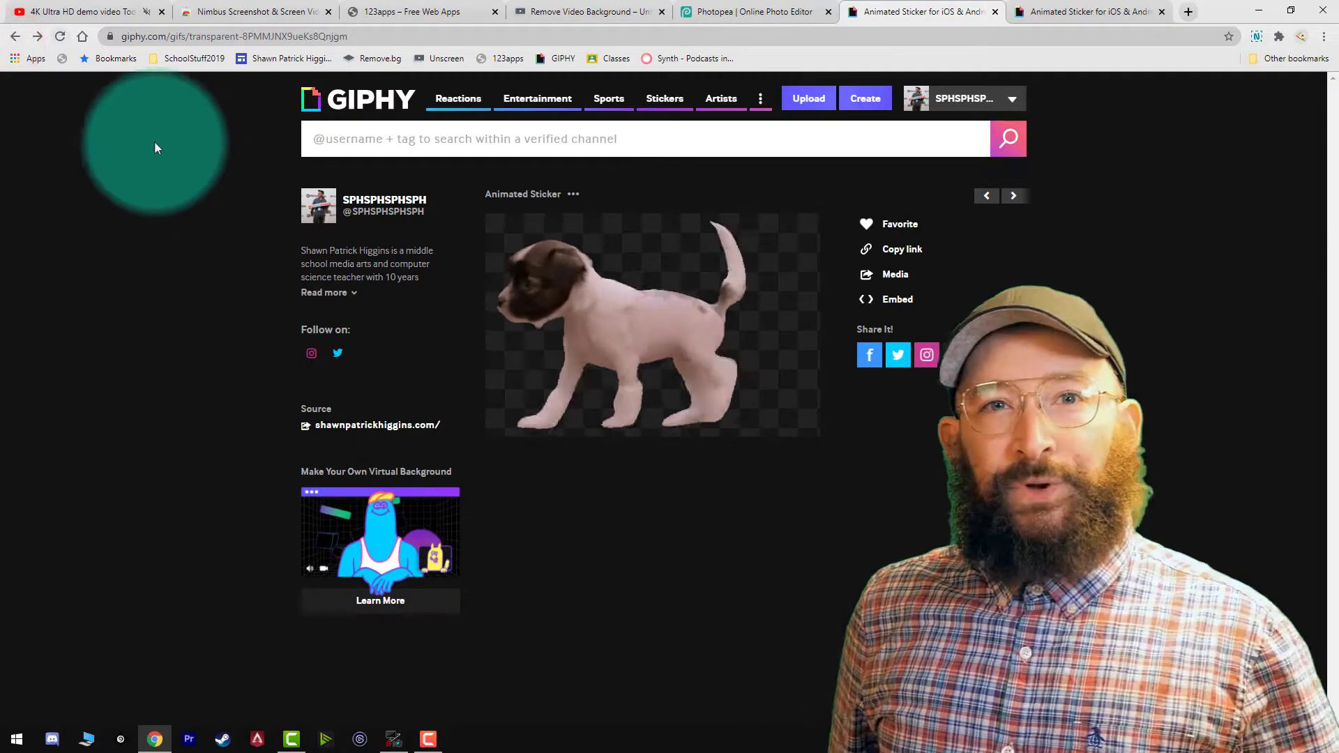
Return to the YouTube dog video and cue it, paused, at 0:41 where the puppy walks across the carpet.
click(82, 12)
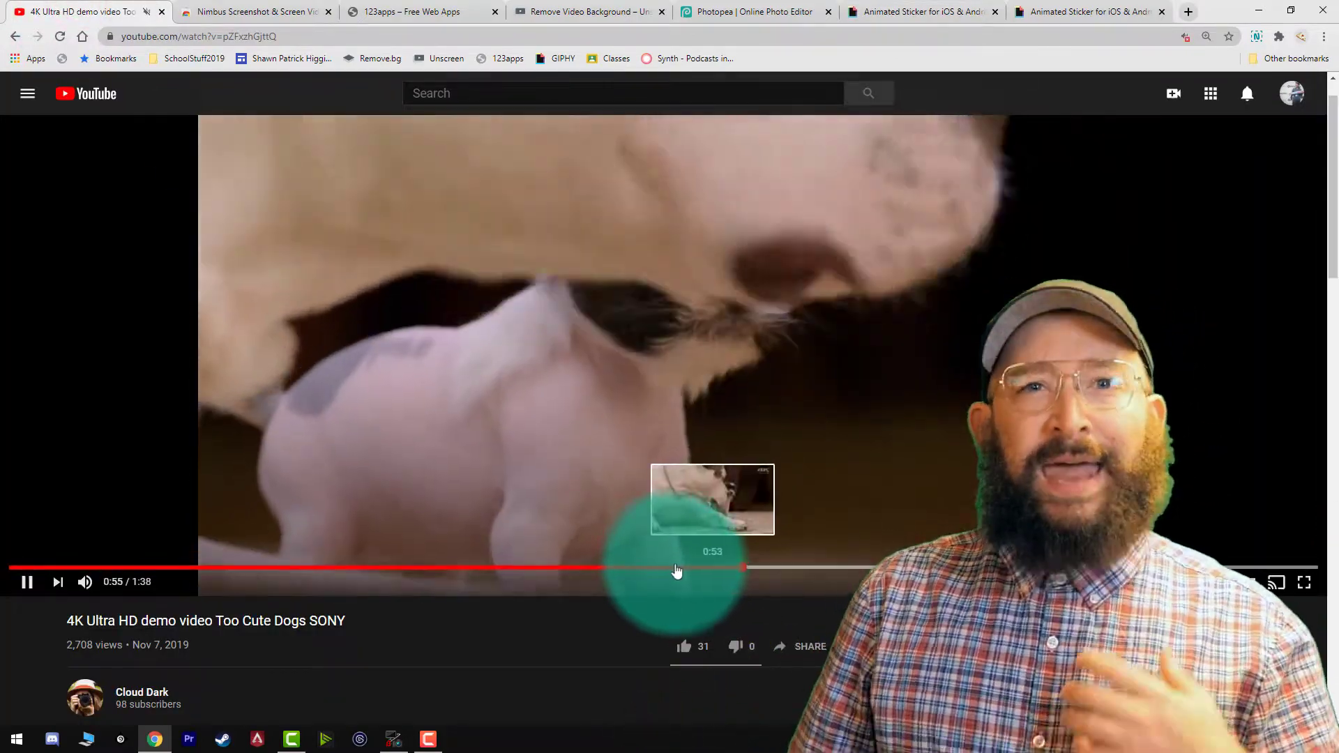
click(676, 570)
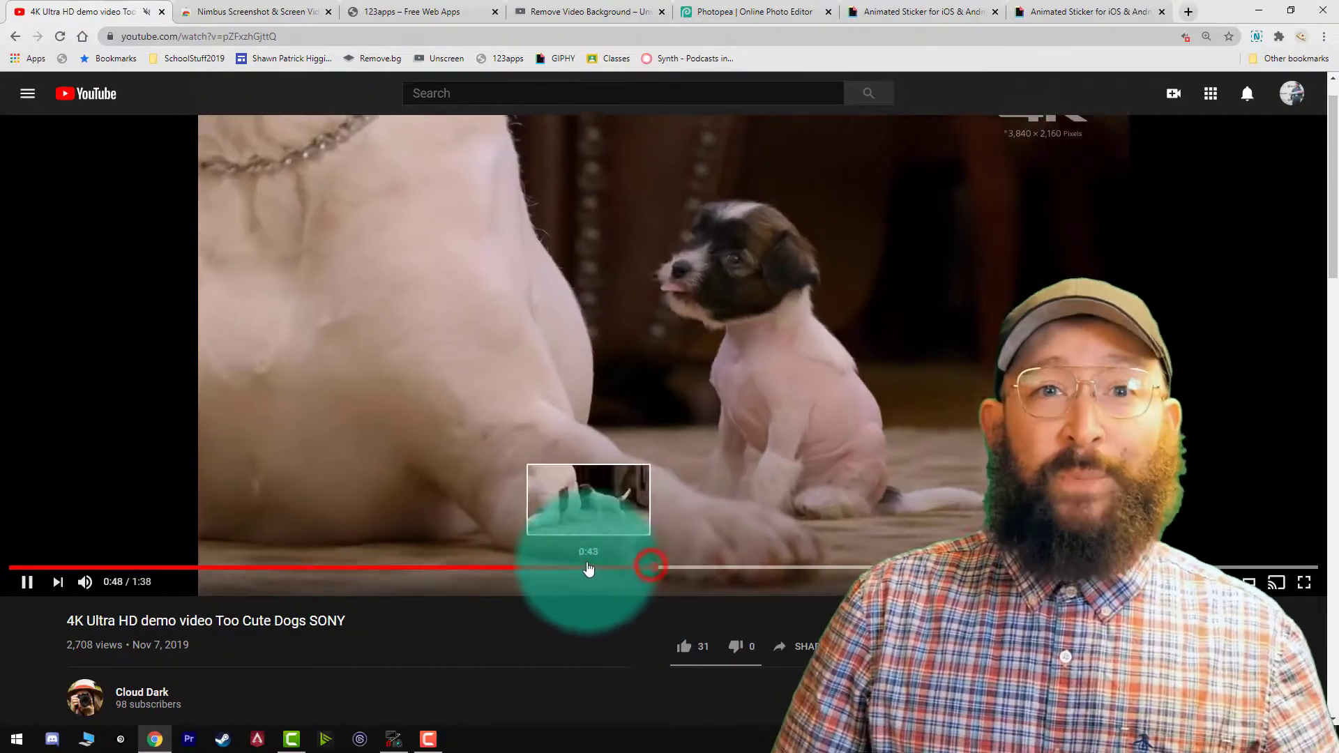
click(587, 567)
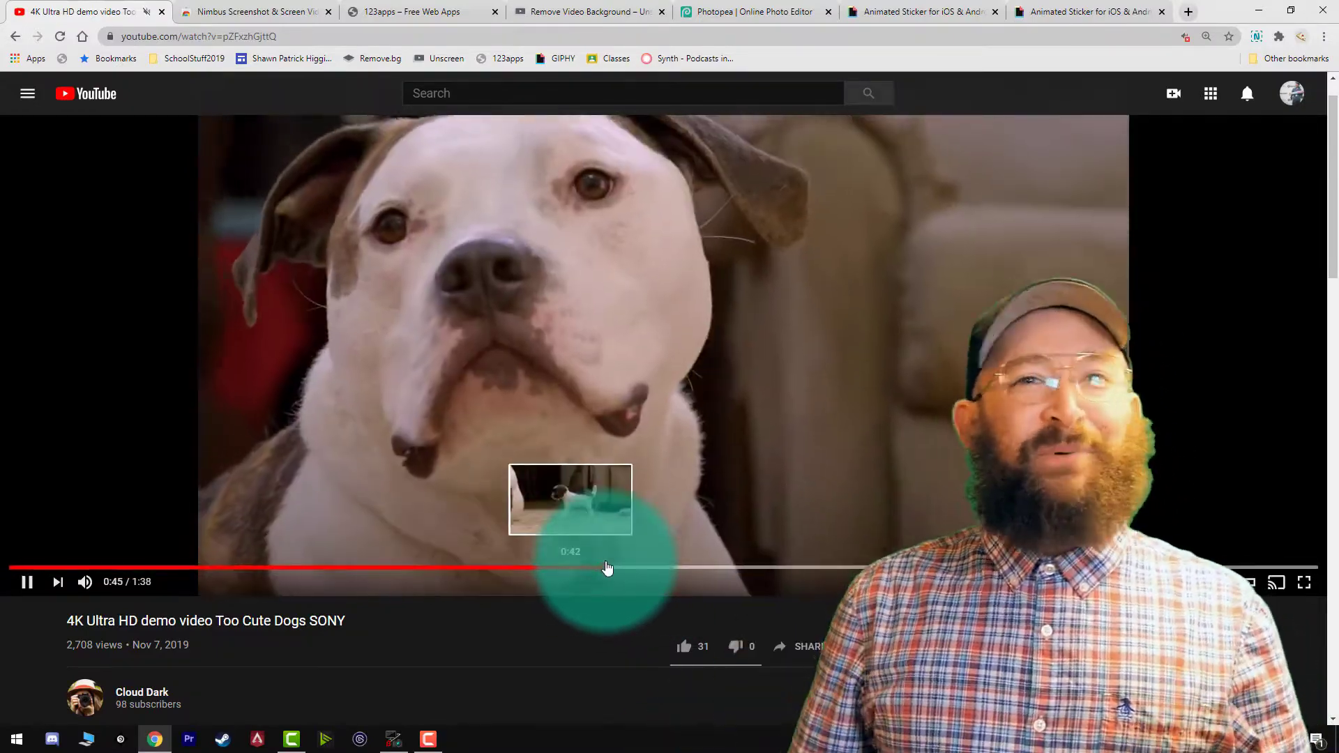
key(Left)
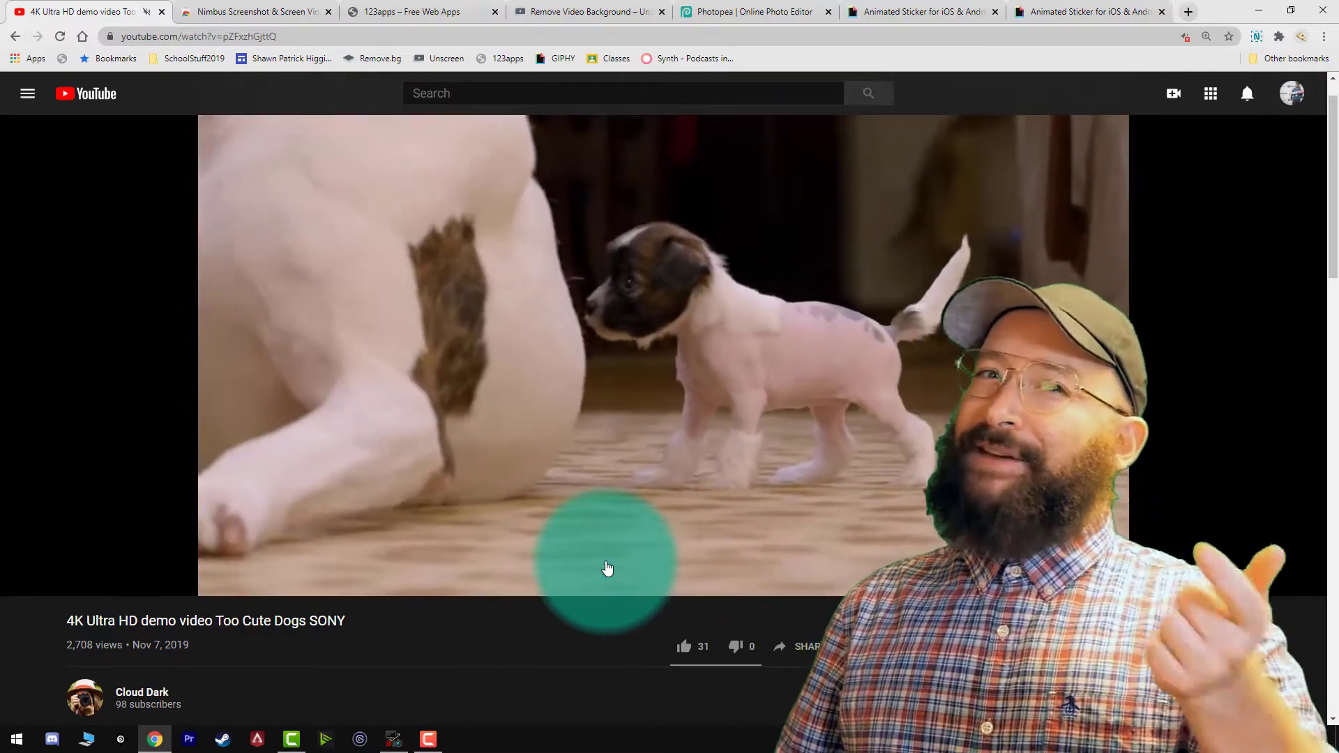
key(Left)
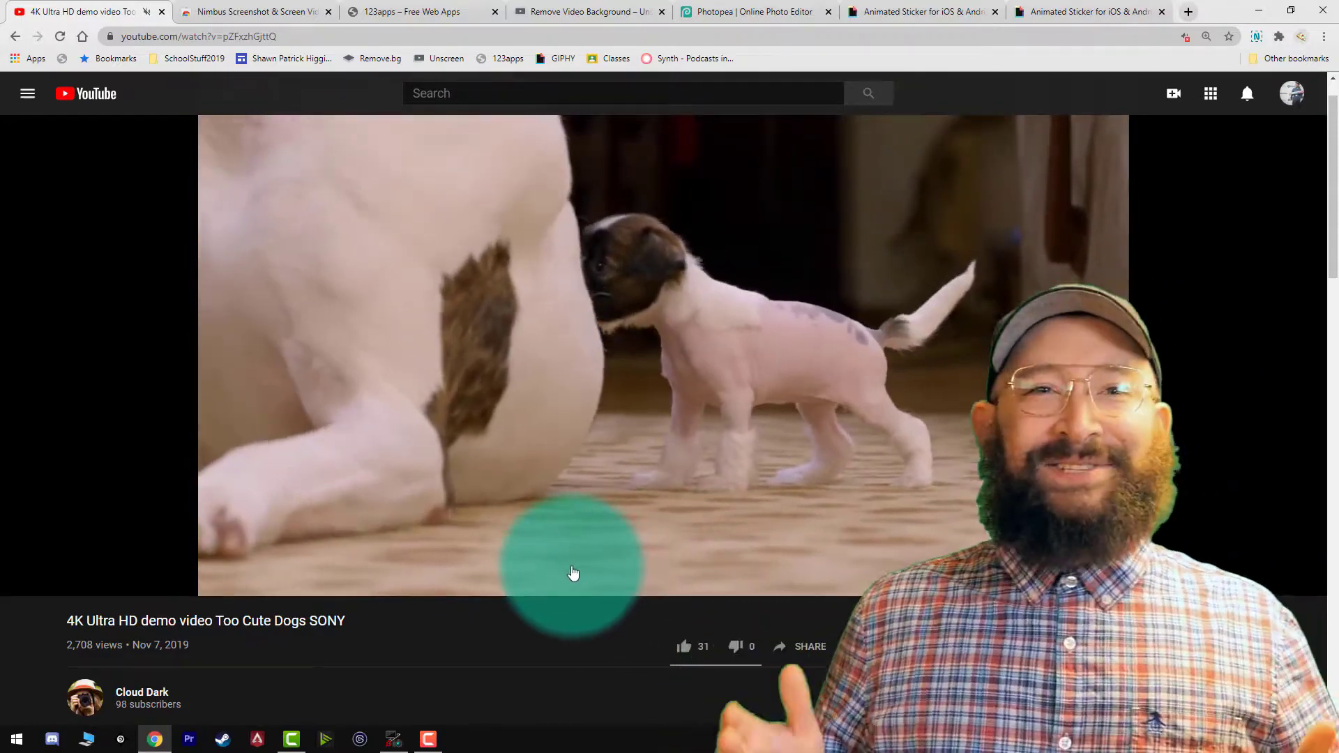
click(571, 569)
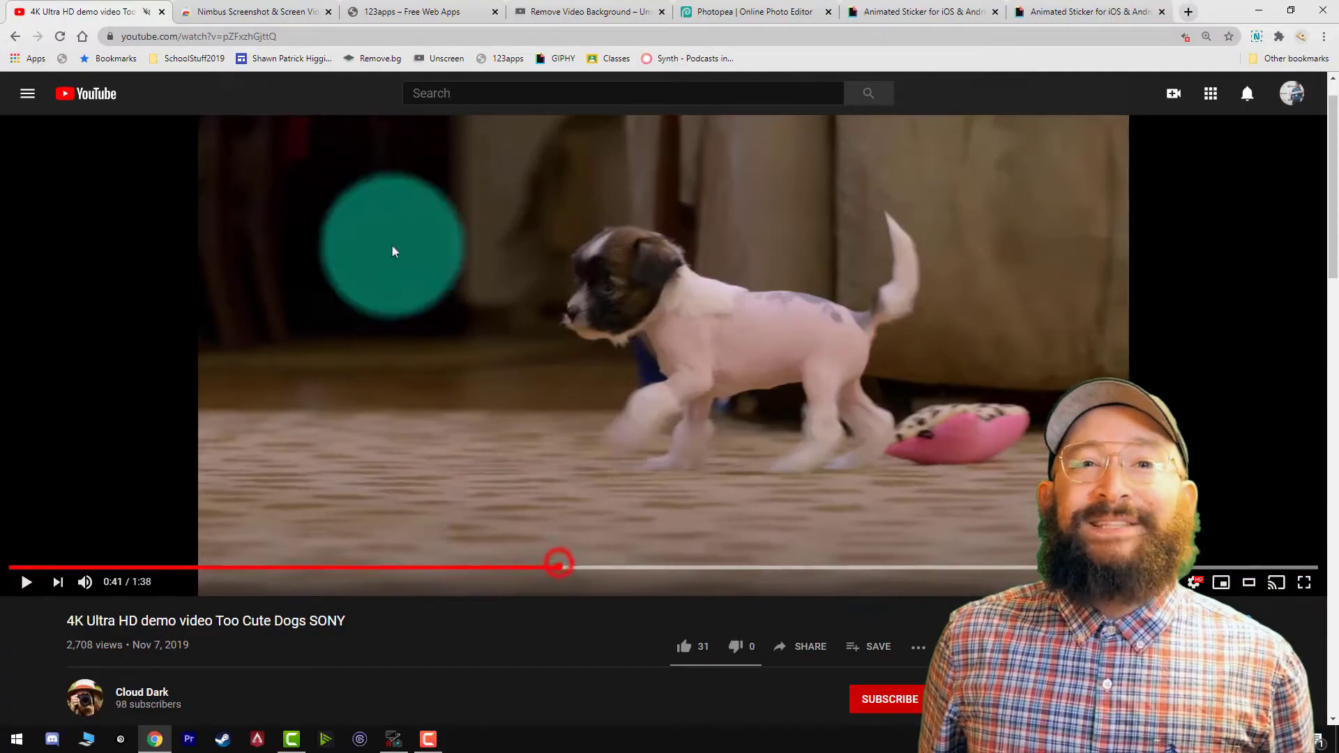
Review the Nimbus Screenshot & Screen Video Recorder store page, the installed extensions and the Nimbus capture options.
click(264, 9)
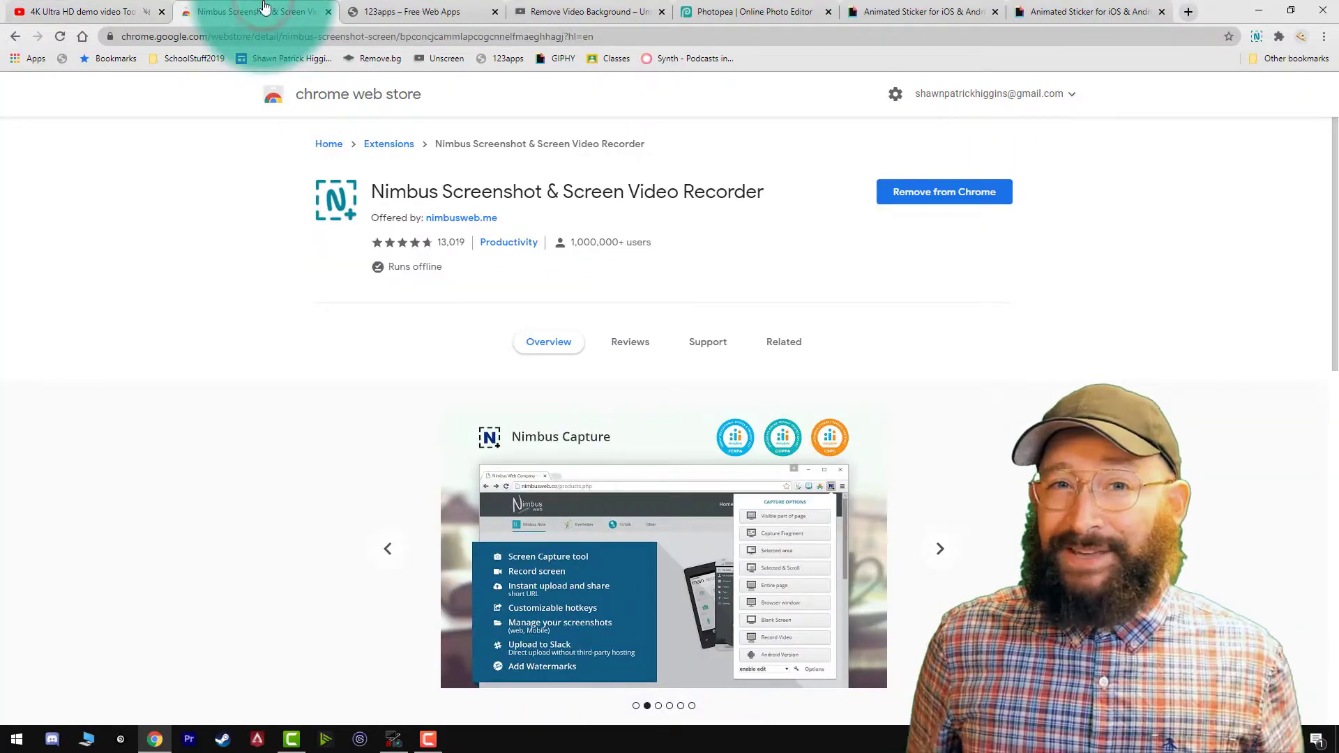
click(136, 4)
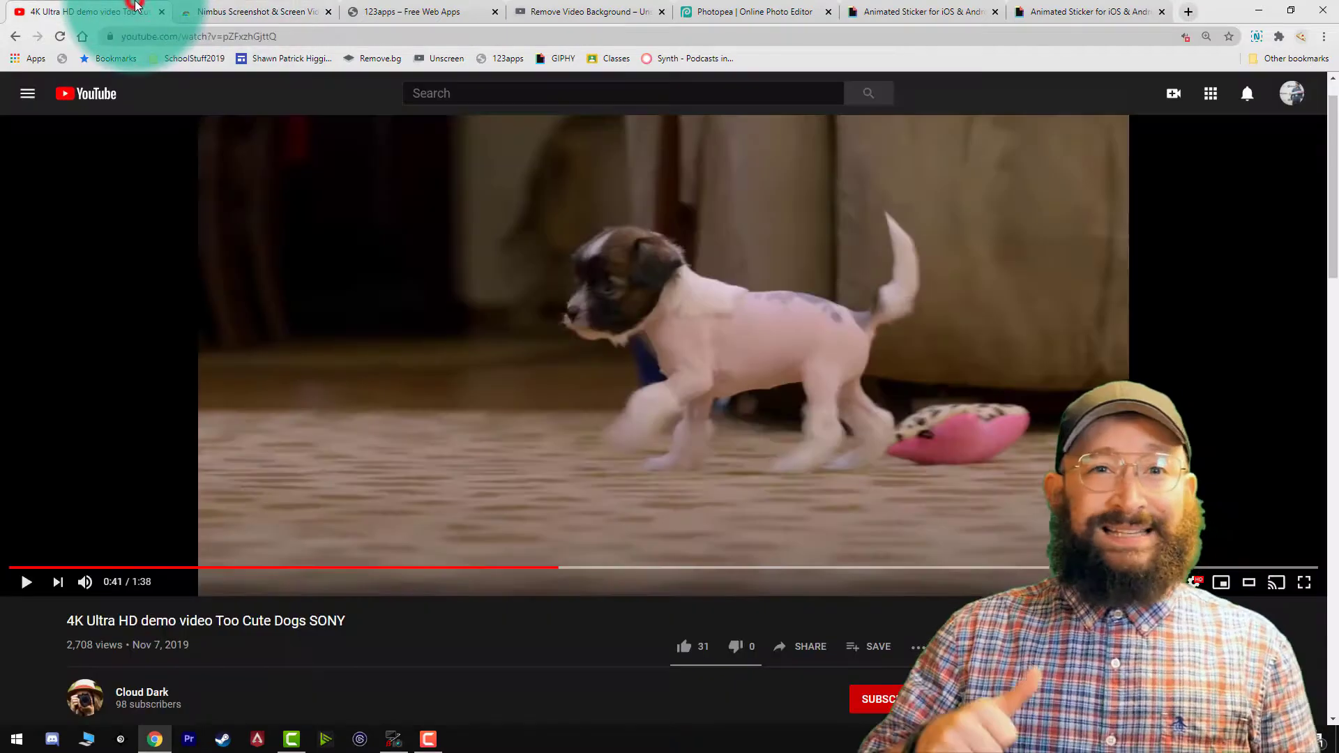
click(1280, 39)
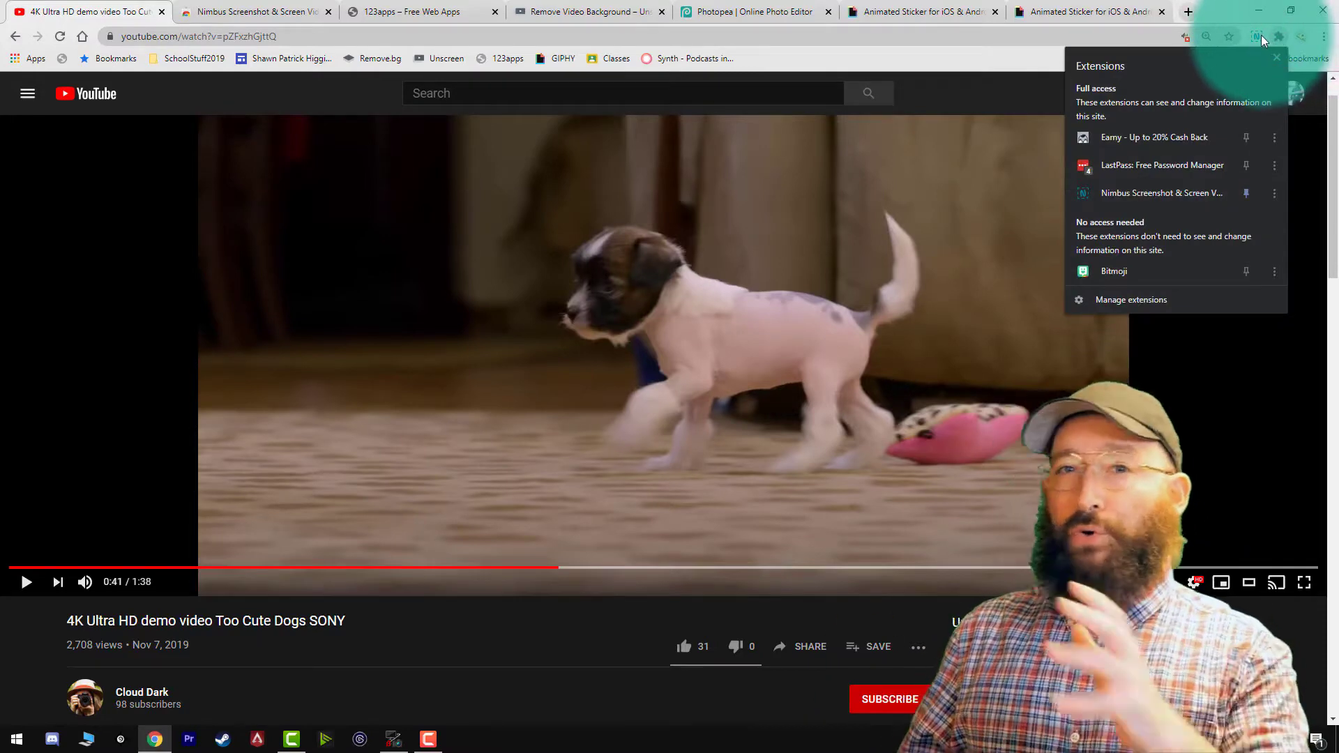
click(1259, 37)
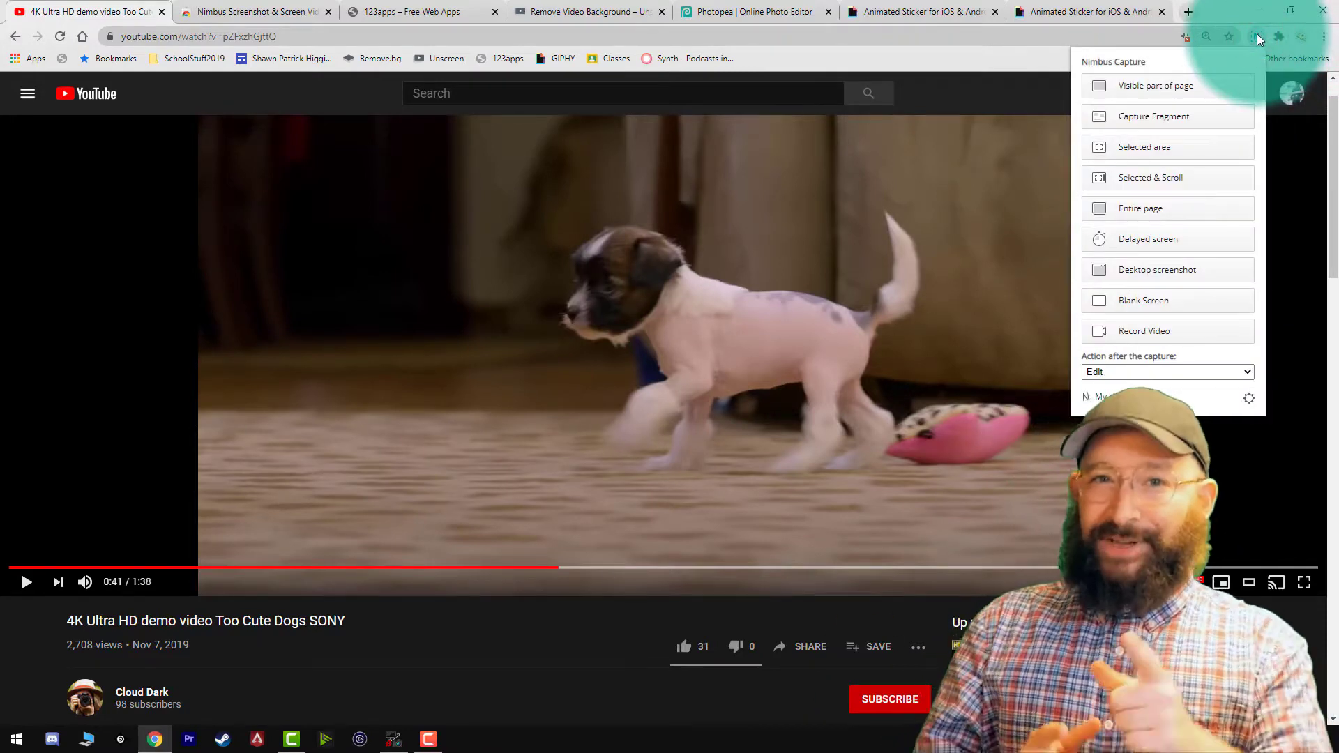
click(1257, 37)
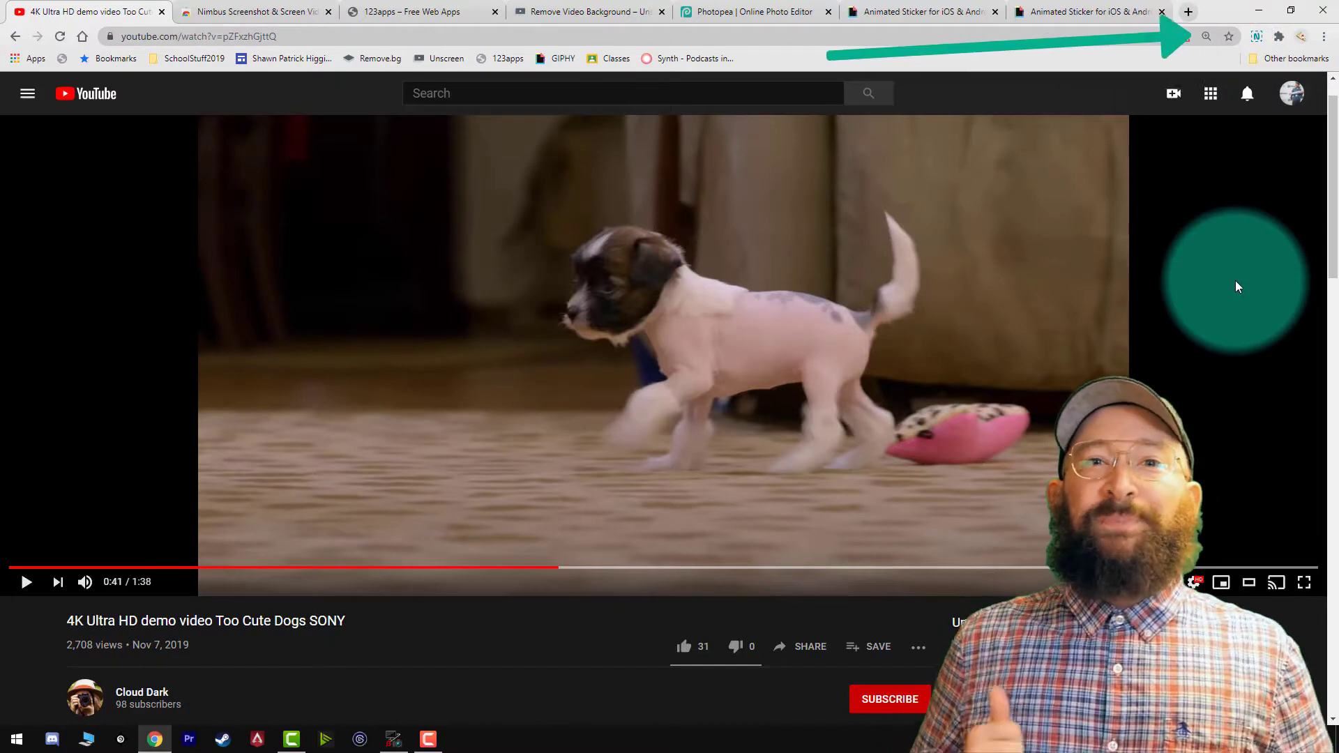
click(205, 13)
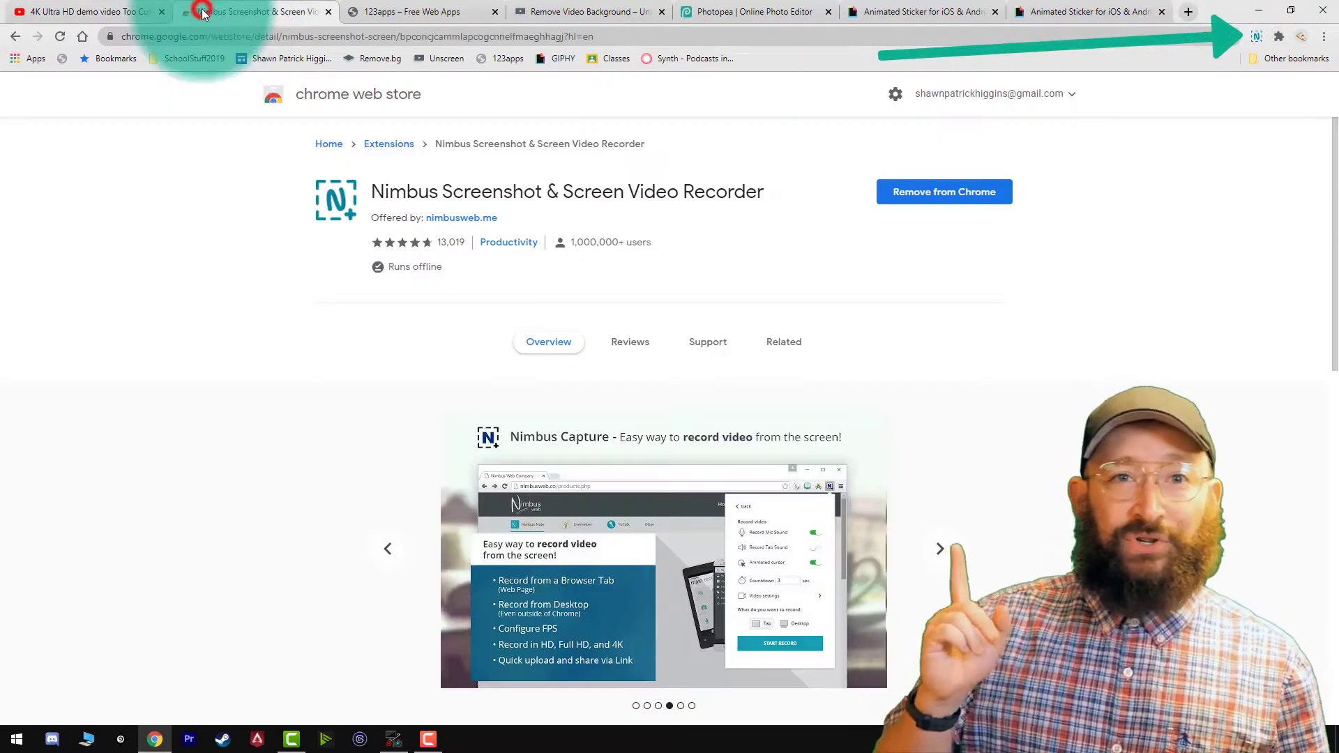
Start a Nimbus video recording of the YouTube page and play the walking-puppy clip through to 0:45.
click(1257, 36)
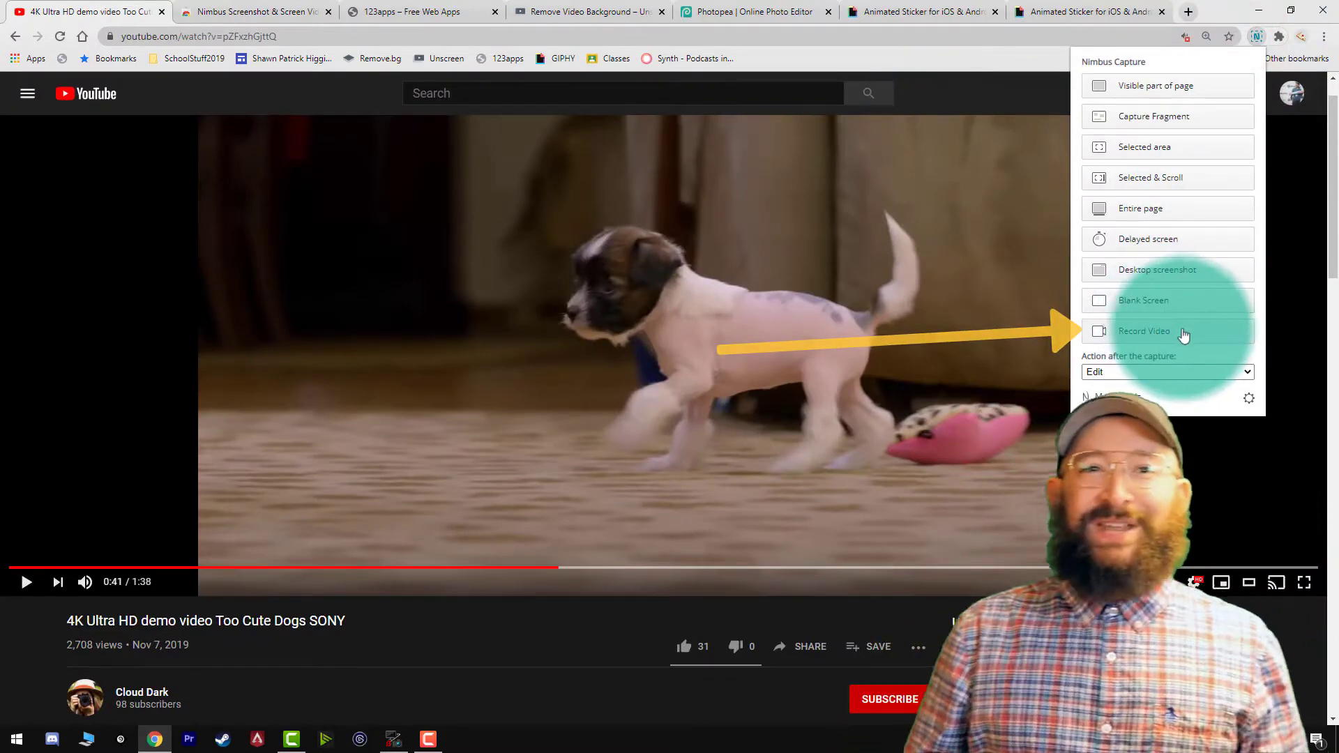
click(1195, 339)
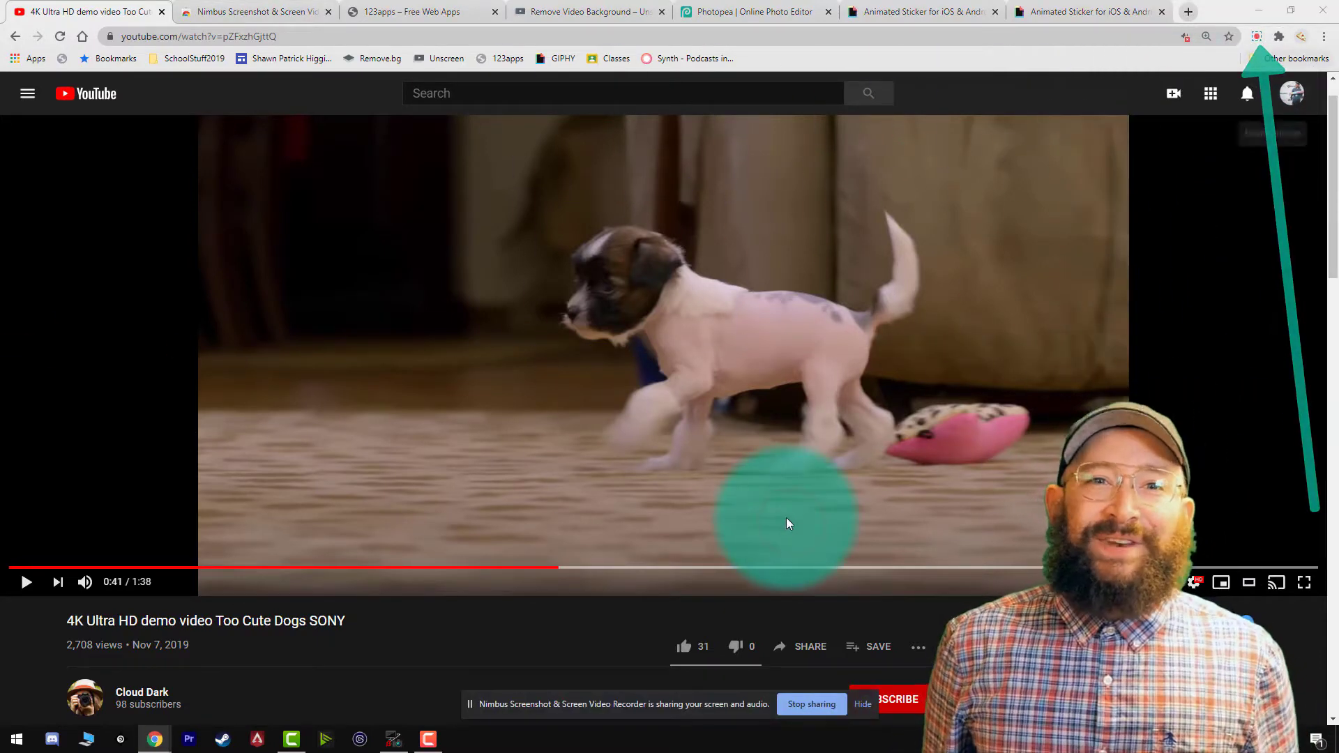
click(689, 282)
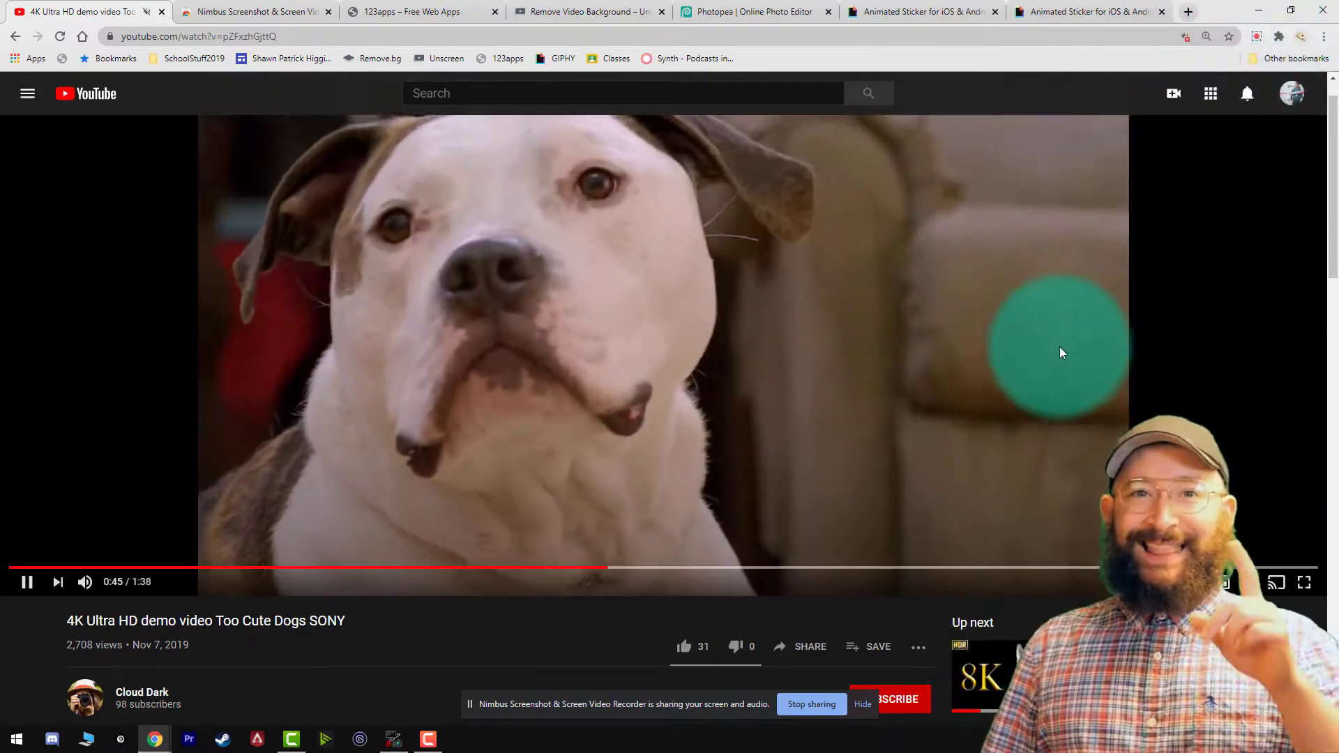
click(1061, 352)
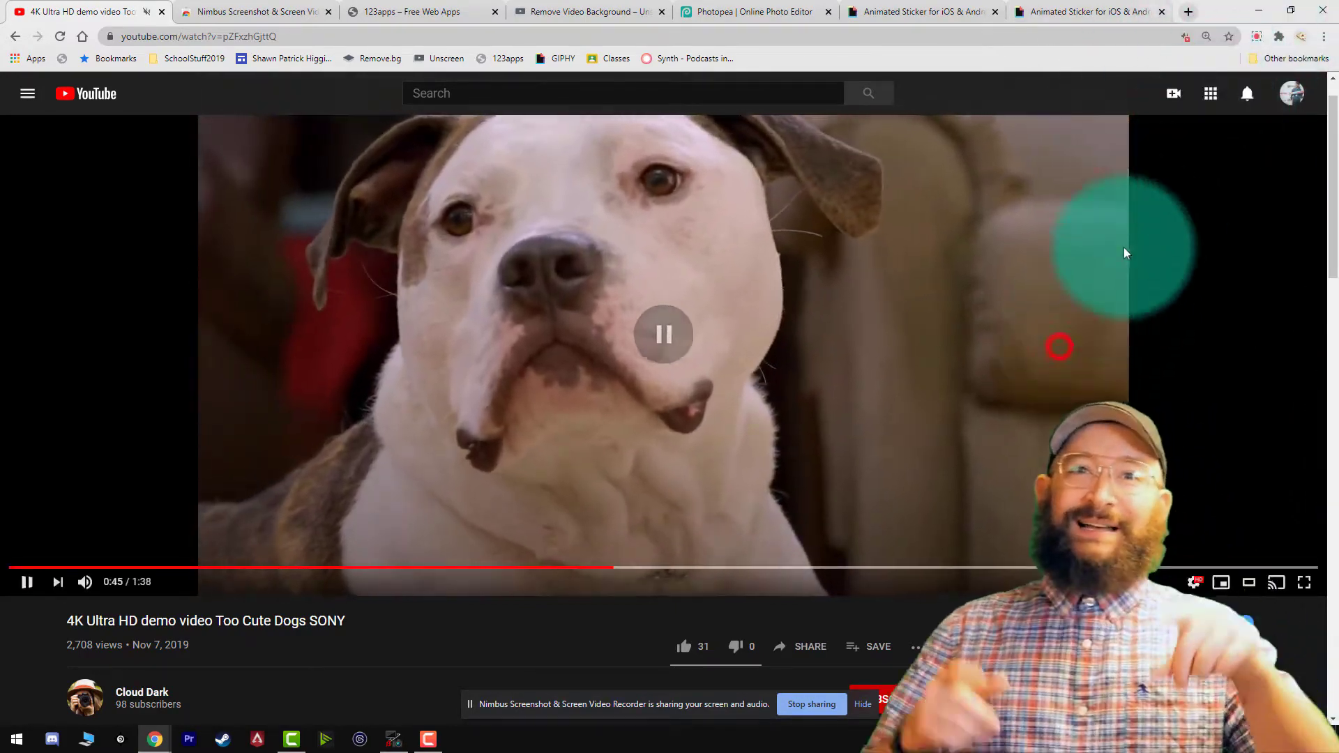
Stop the Nimbus recording and save the screencast as a WEBM video in the Downloads folder.
click(1256, 36)
click(1218, 124)
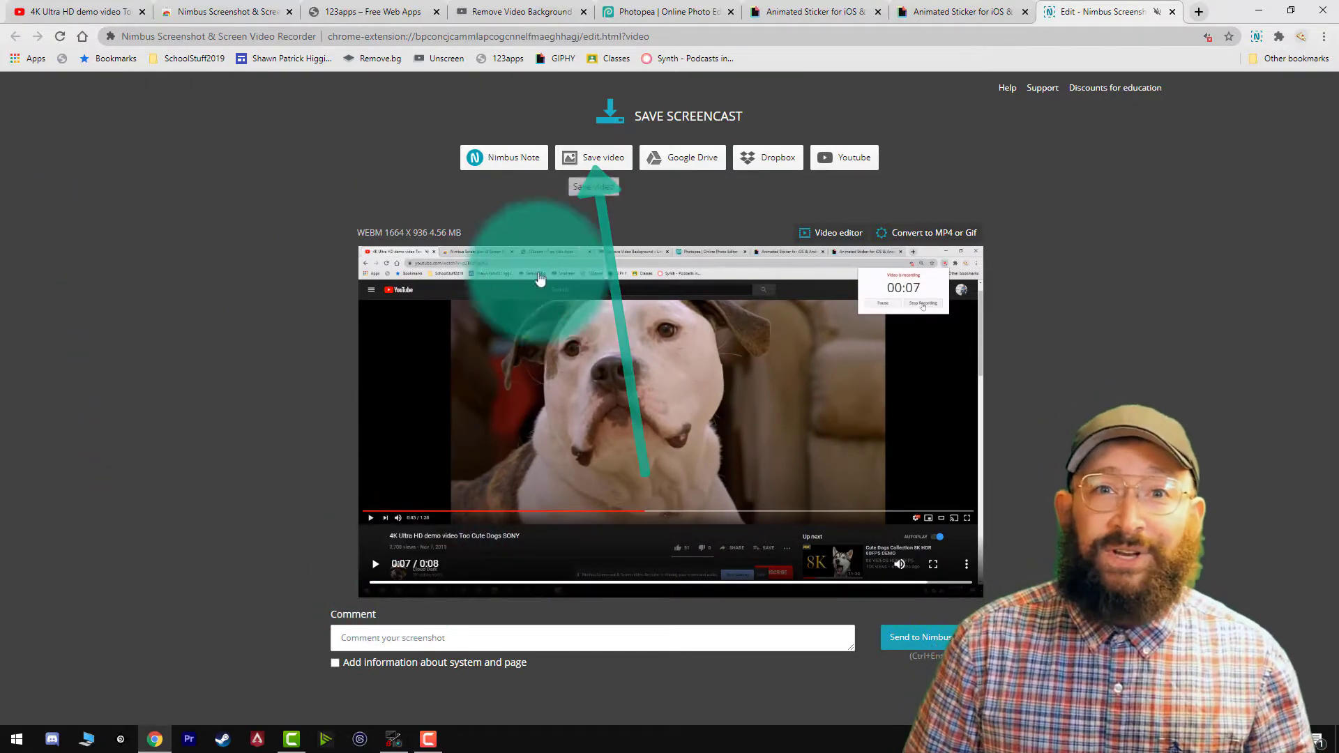
click(594, 159)
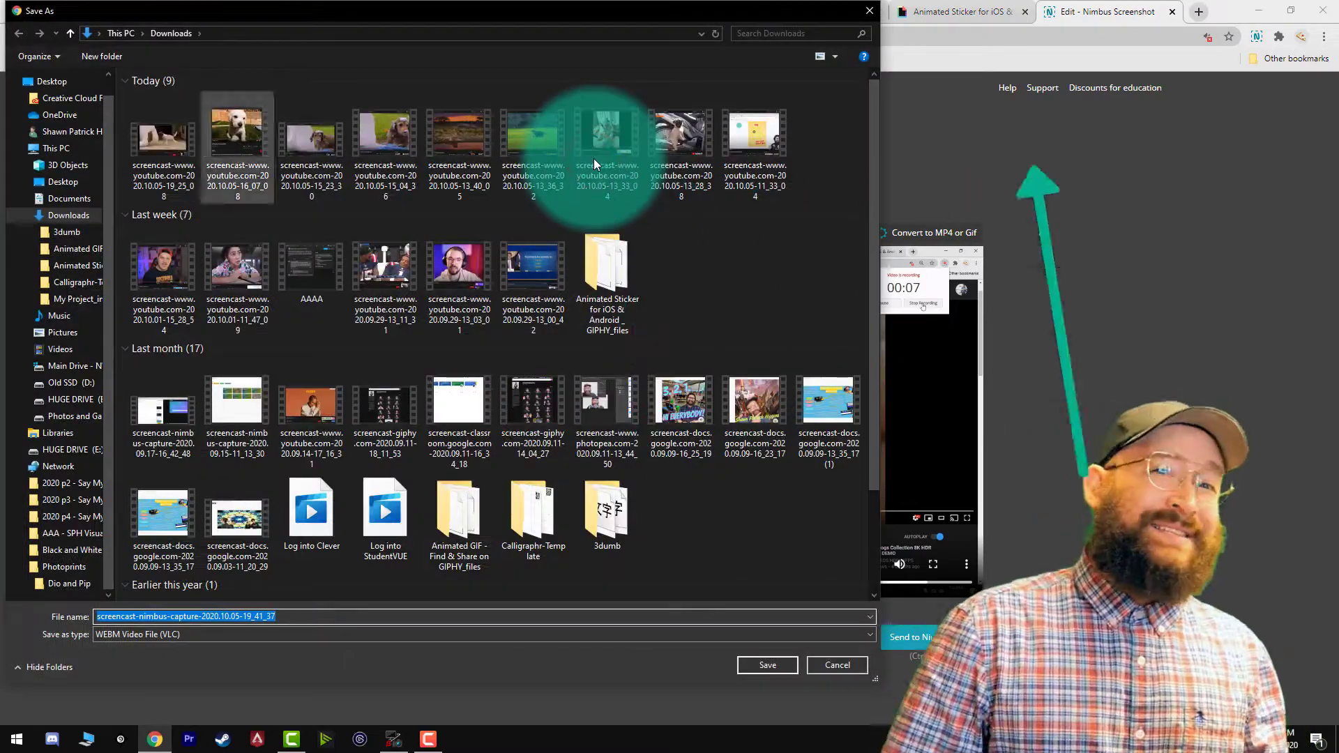
click(767, 664)
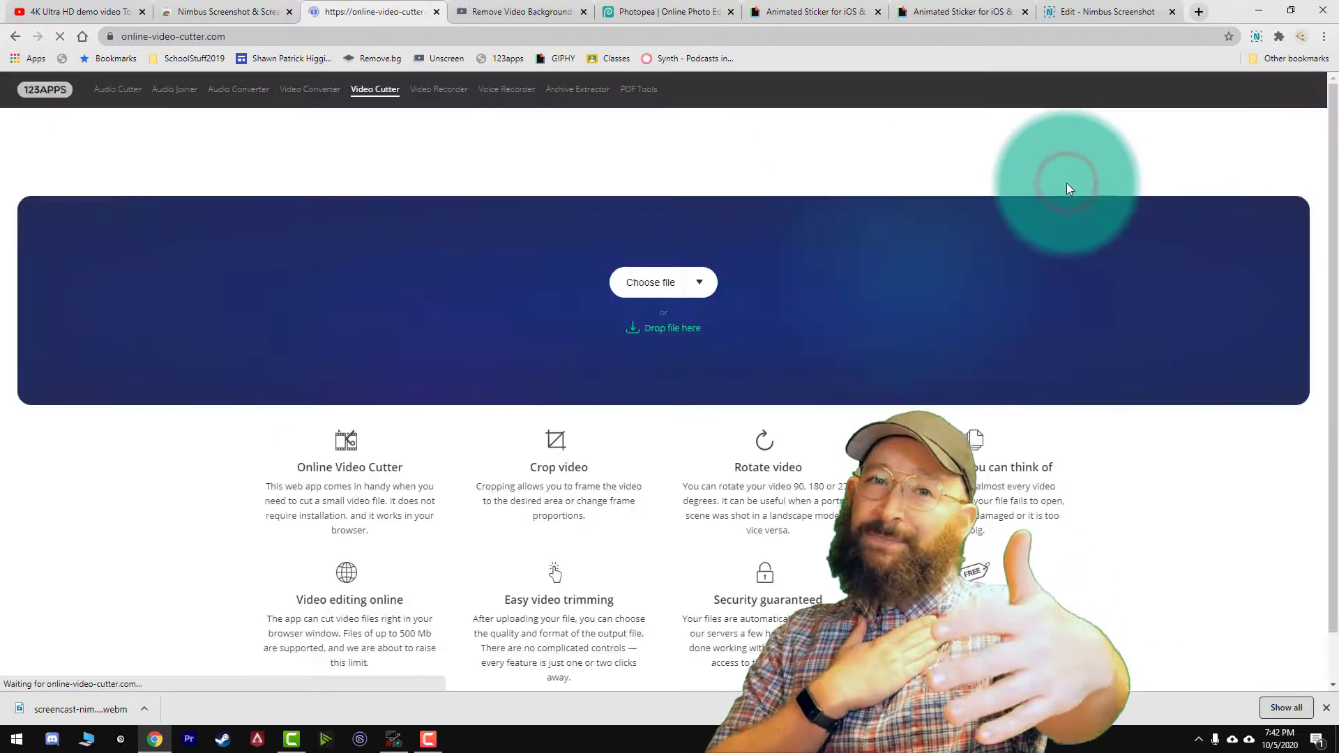
Load the saved WEBM screencast into the 123apps Video Cutter and trim its end to 00:06.2.
drag(98, 720, 447, 335)
drag(68, 562, 14, 579)
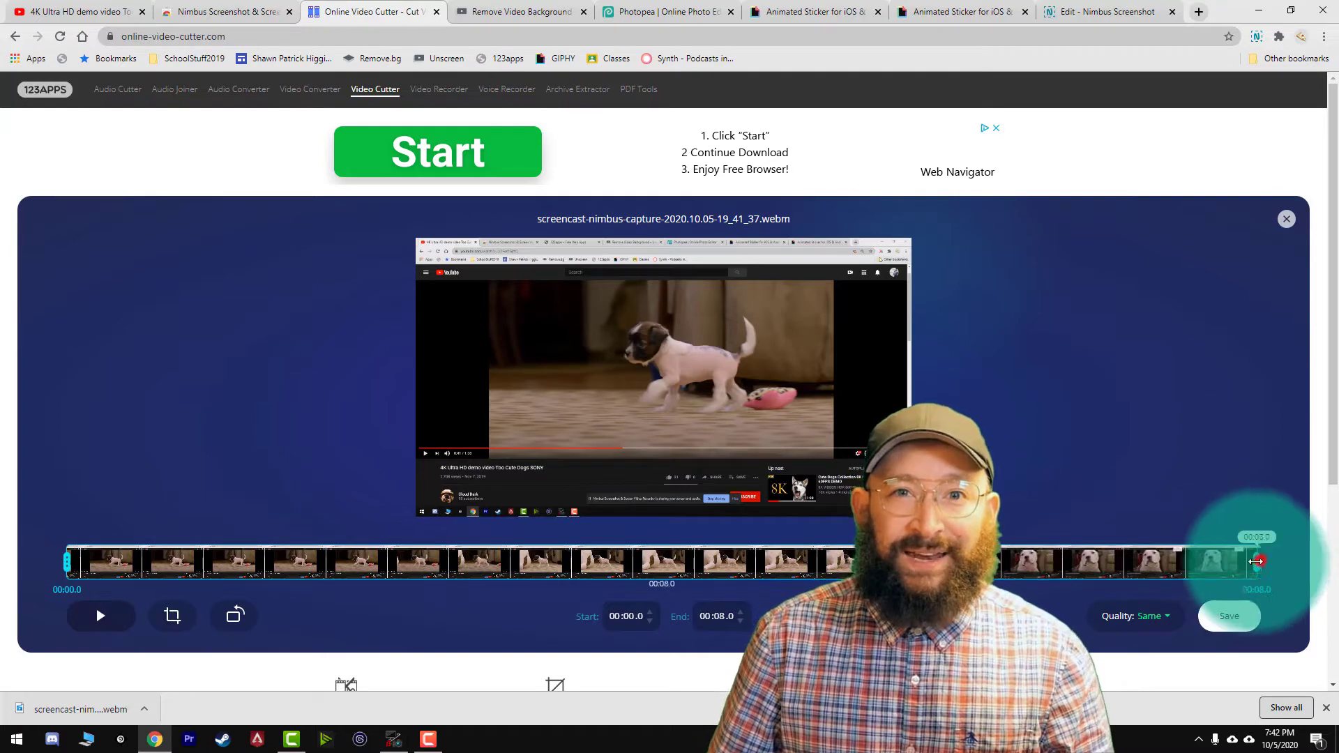
drag(1255, 561, 1062, 565)
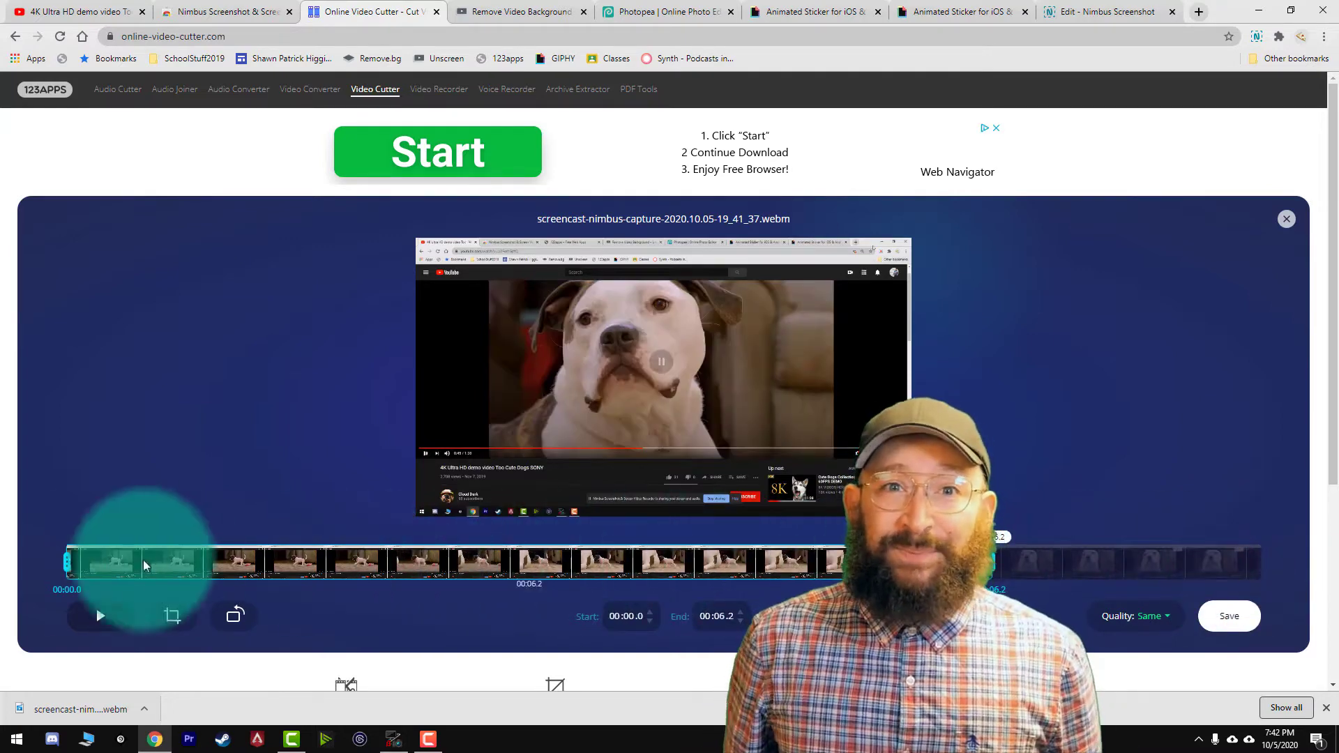
Trim the screencast to the walking-puppy segment, with start 00:02.1 and end 00:03.5, playing the selection to check it.
drag(69, 560, 314, 561)
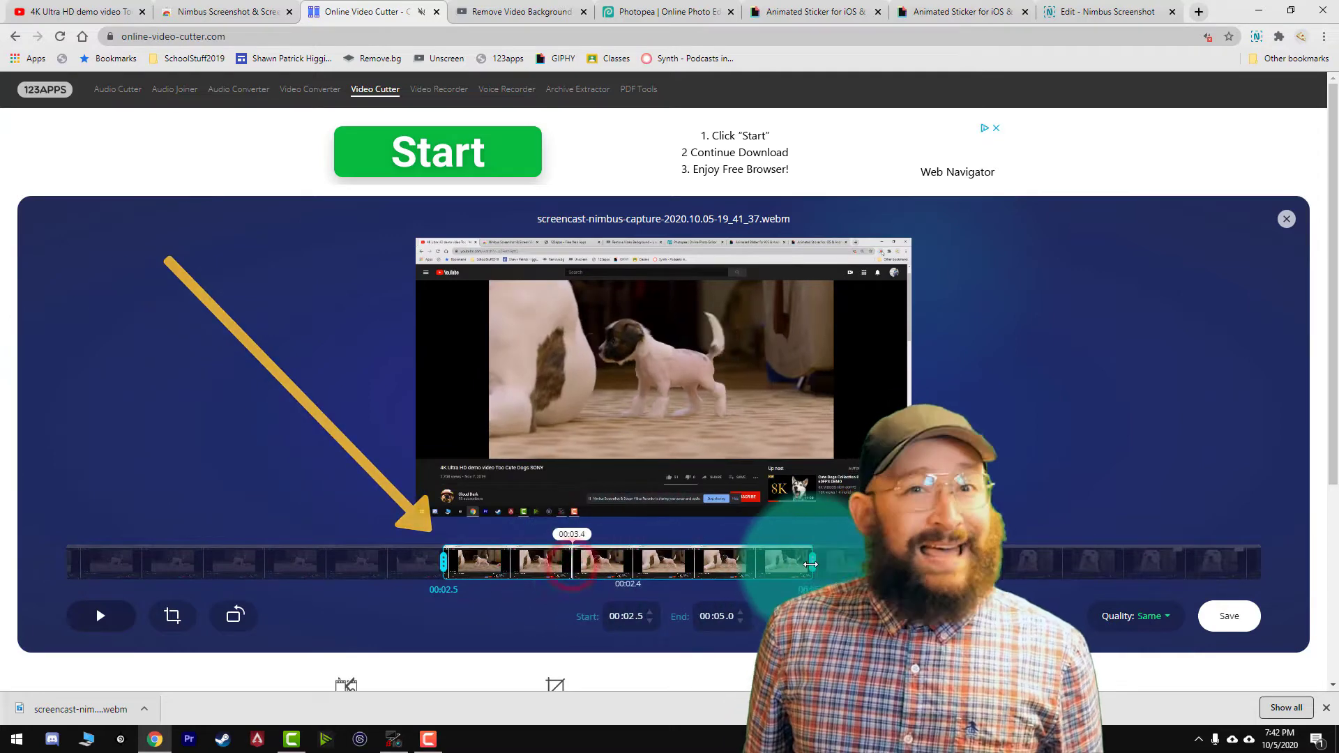
drag(792, 562, 598, 562)
drag(399, 560, 398, 561)
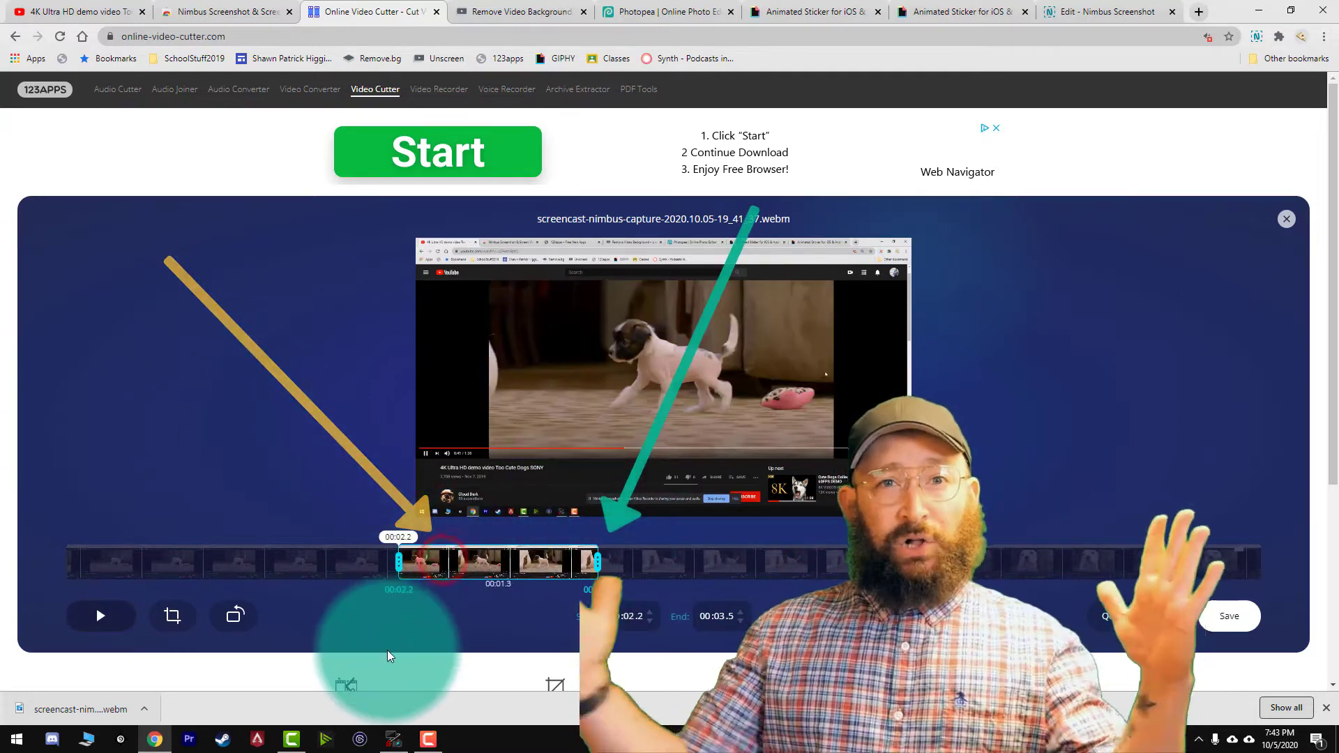
key(space)
key(space)
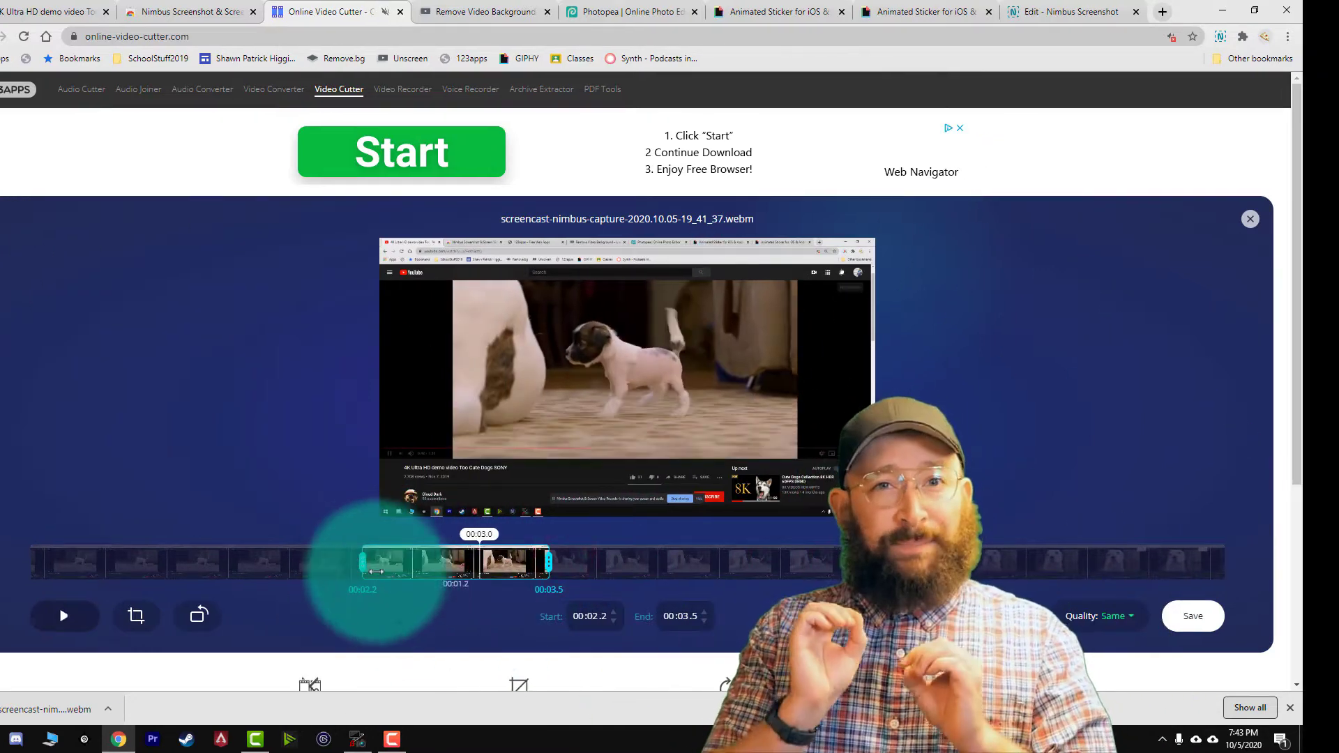
drag(338, 564, 330, 563)
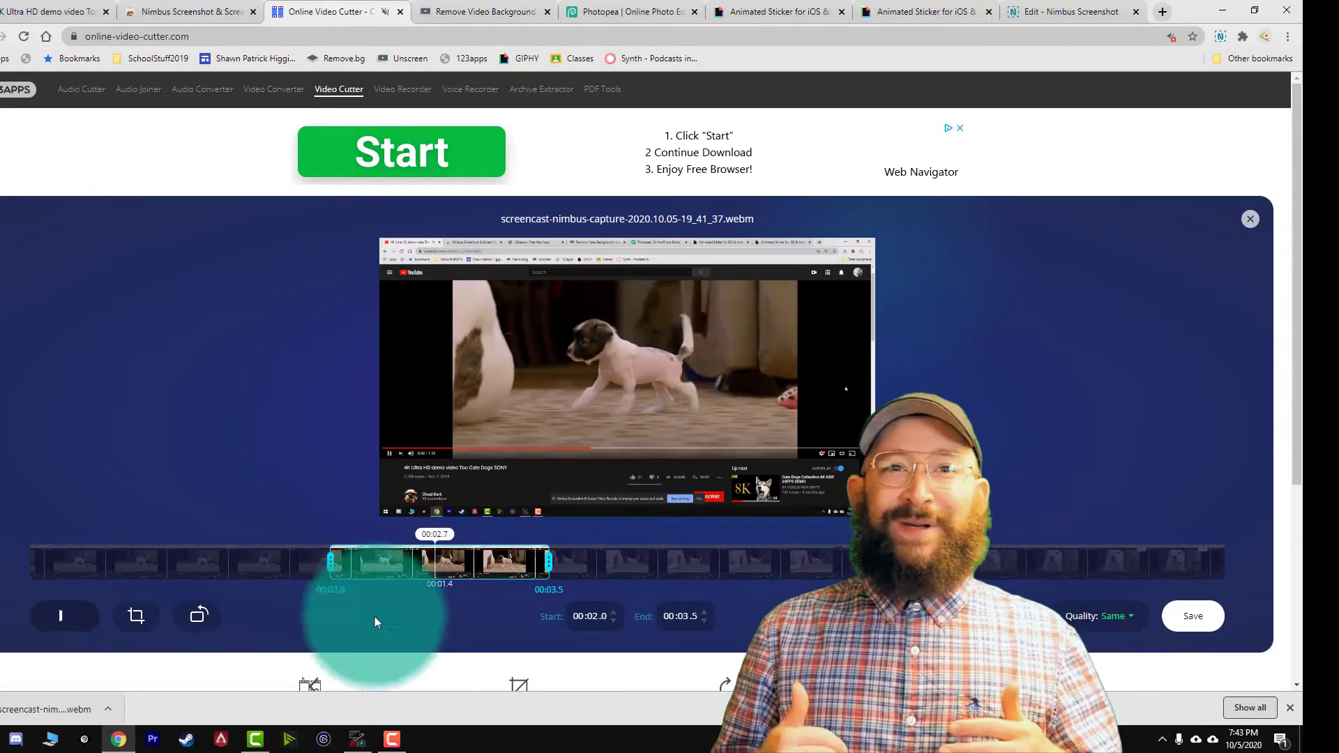
drag(330, 561, 346, 561)
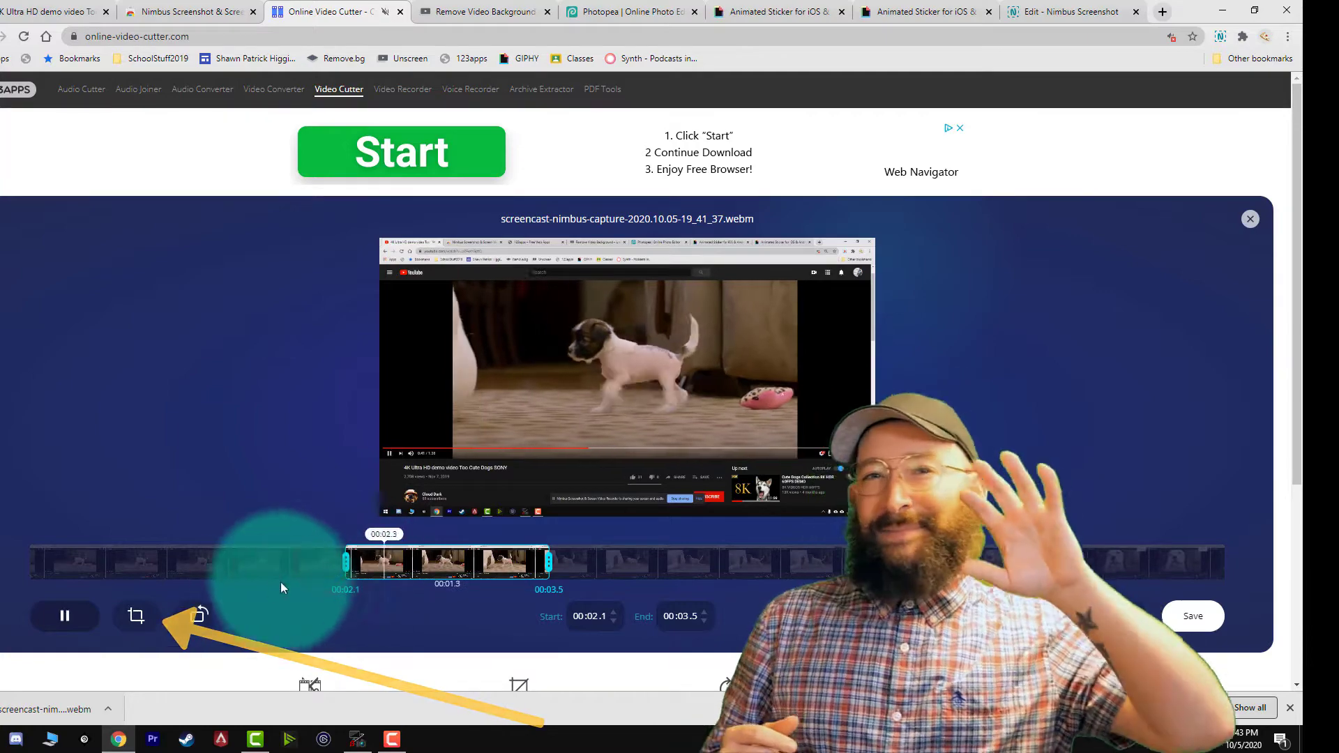
Crop the video with the Custom ratio tightly around the walking puppy and save the resulting clip to the computer.
click(136, 617)
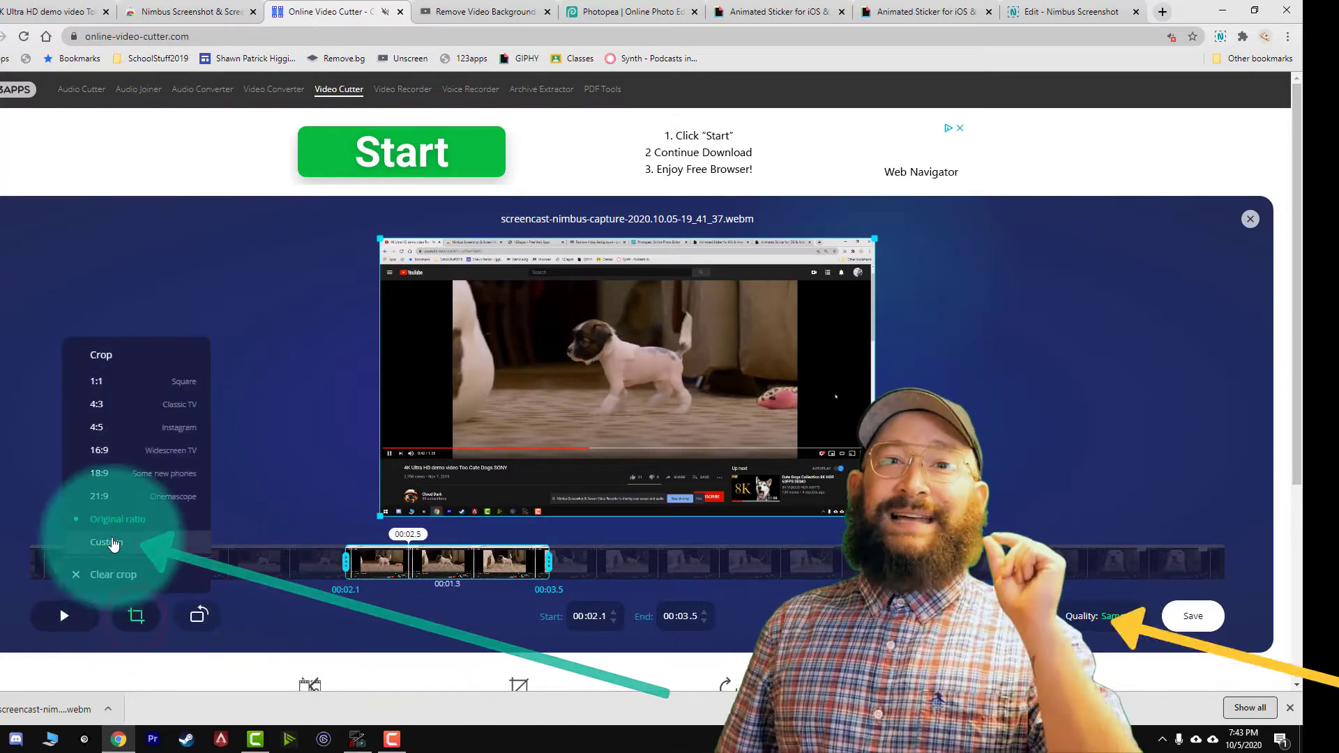
click(110, 543)
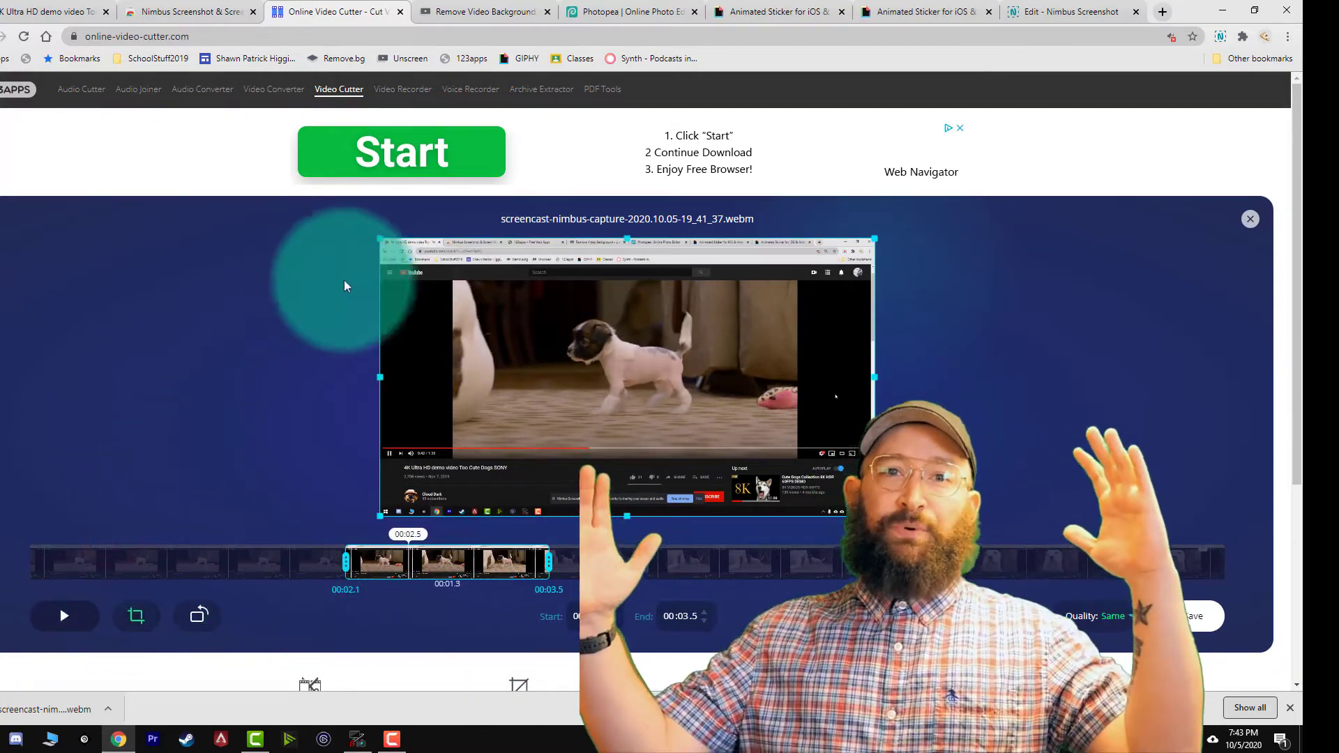
drag(382, 237, 487, 288)
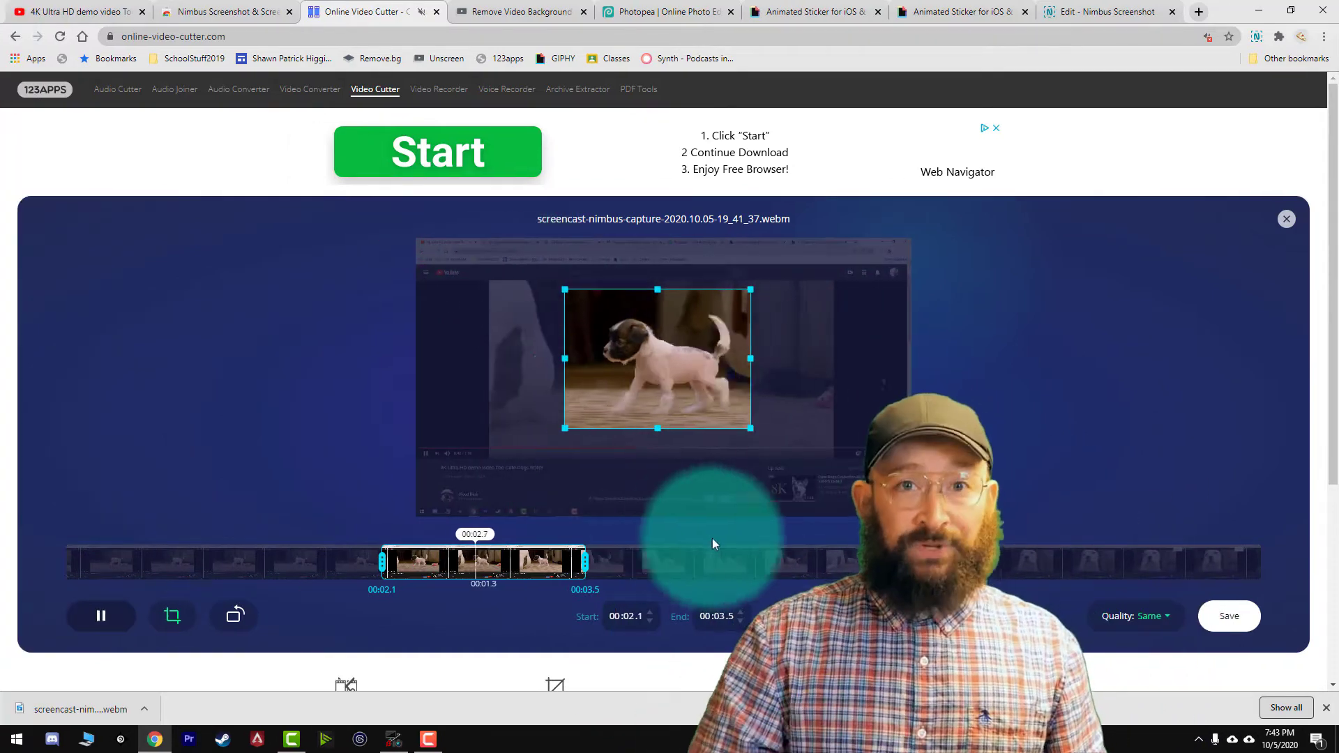
click(1212, 620)
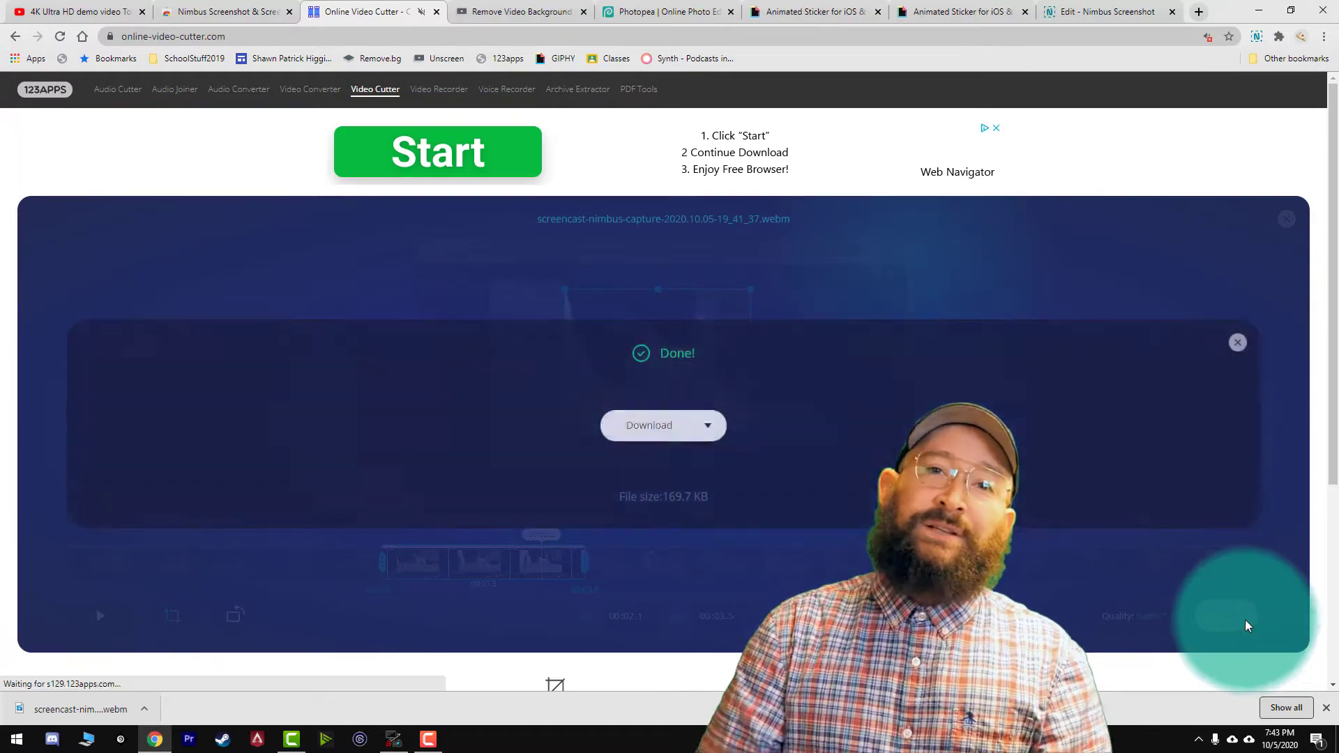
click(636, 429)
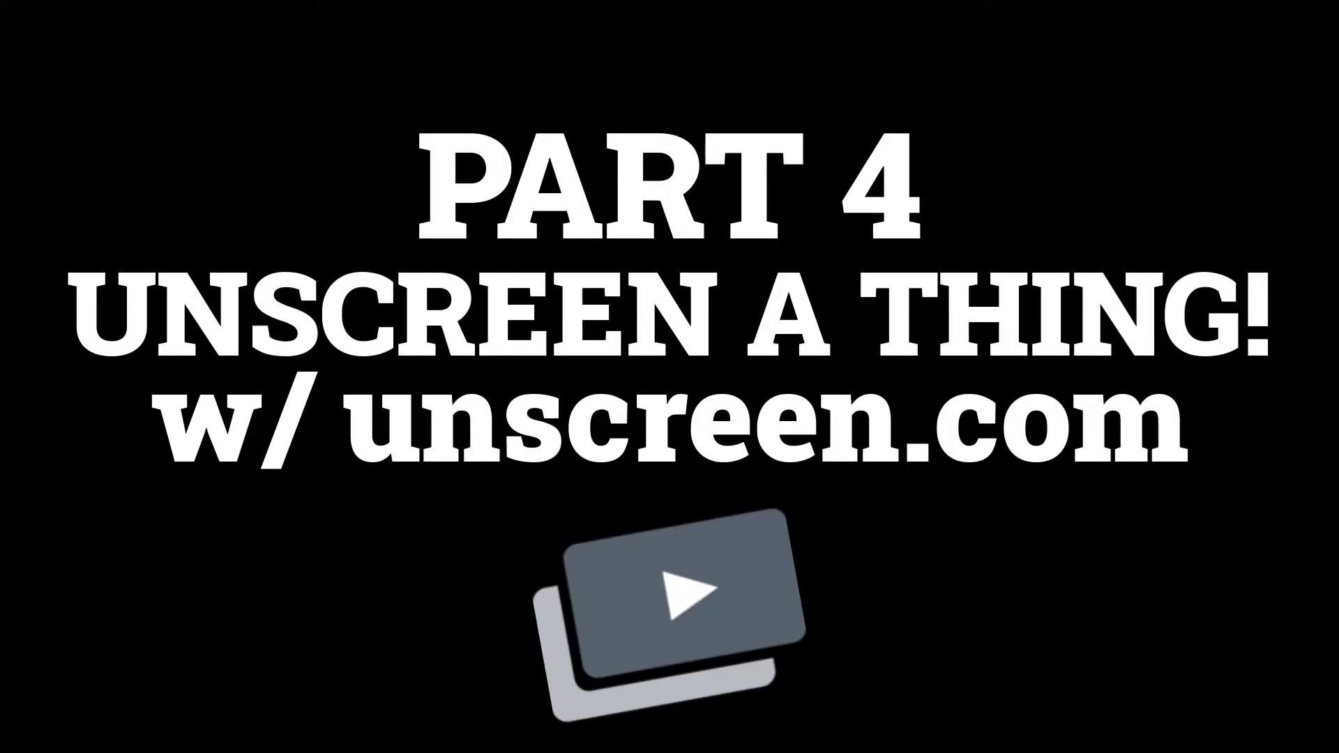
Load the cropped MP4 clip into Unscreen to remove its background, previewing Citystreet and settling on the Transparent option.
drag(76, 709, 872, 470)
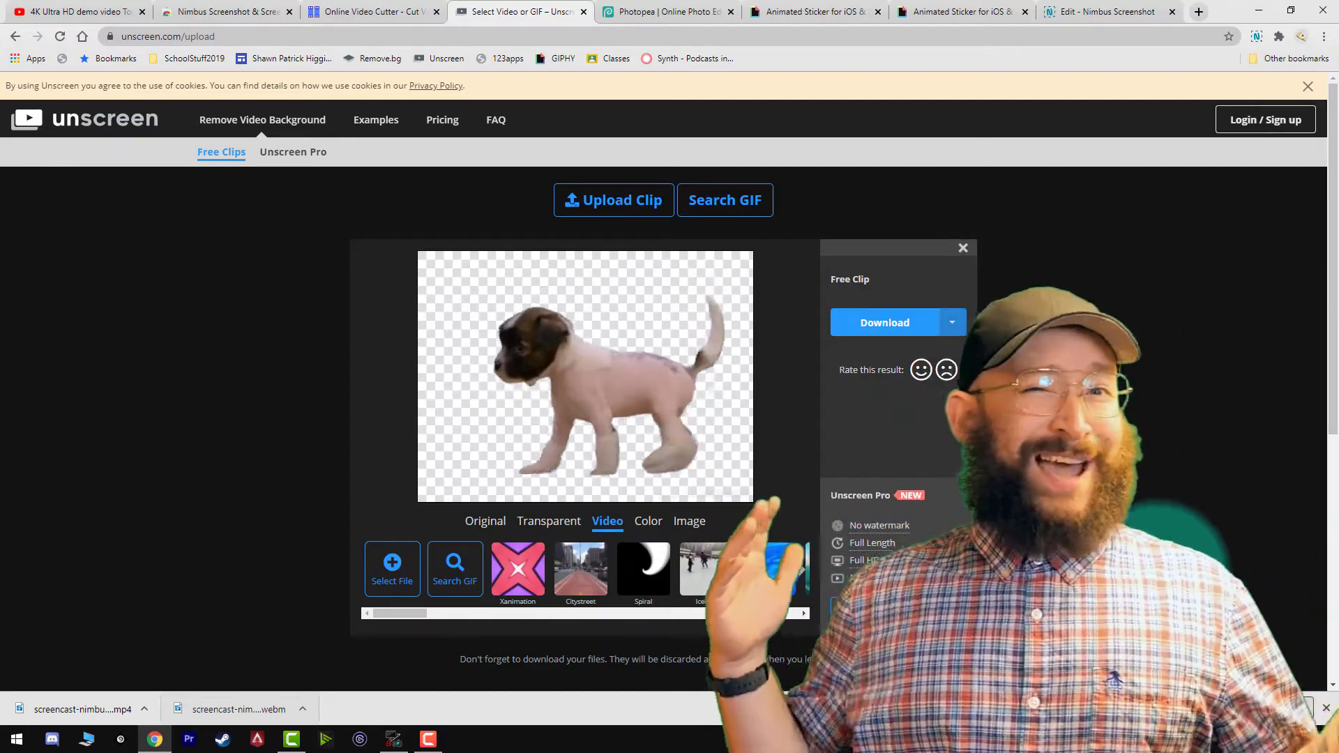
click(581, 568)
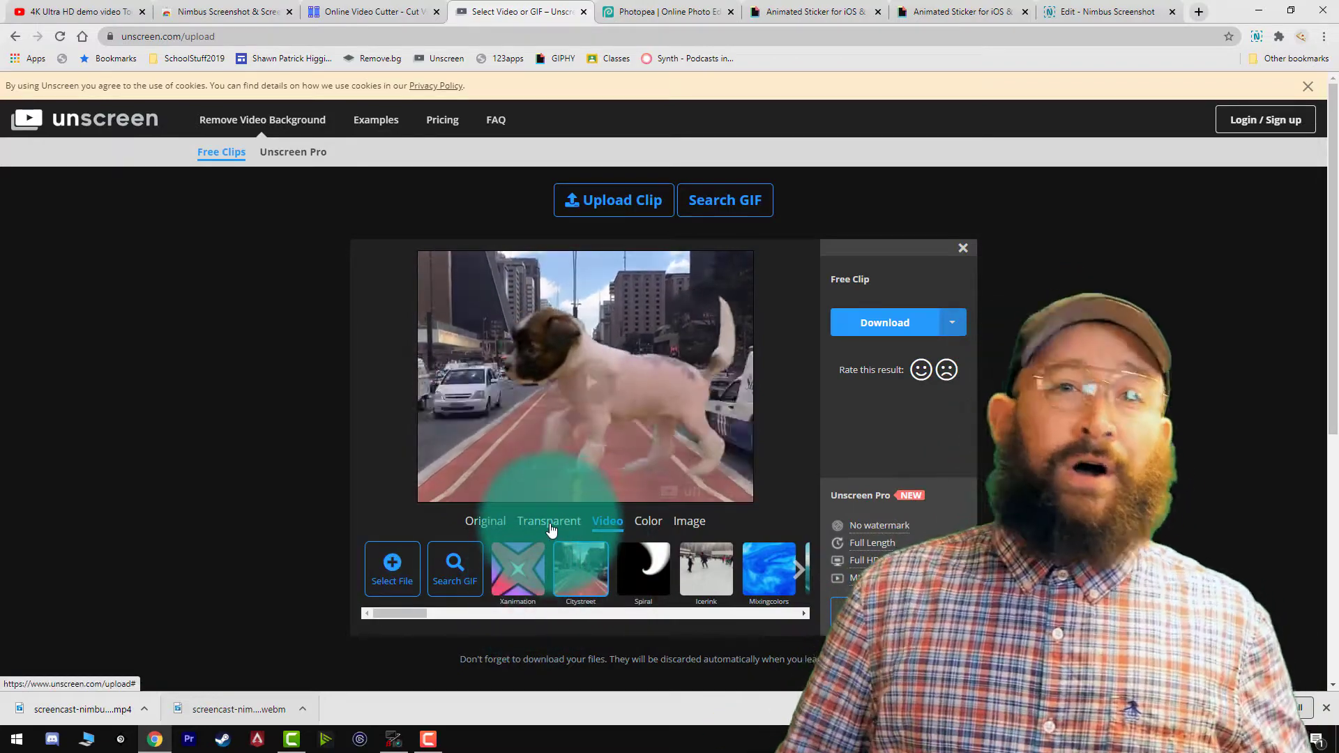
click(550, 522)
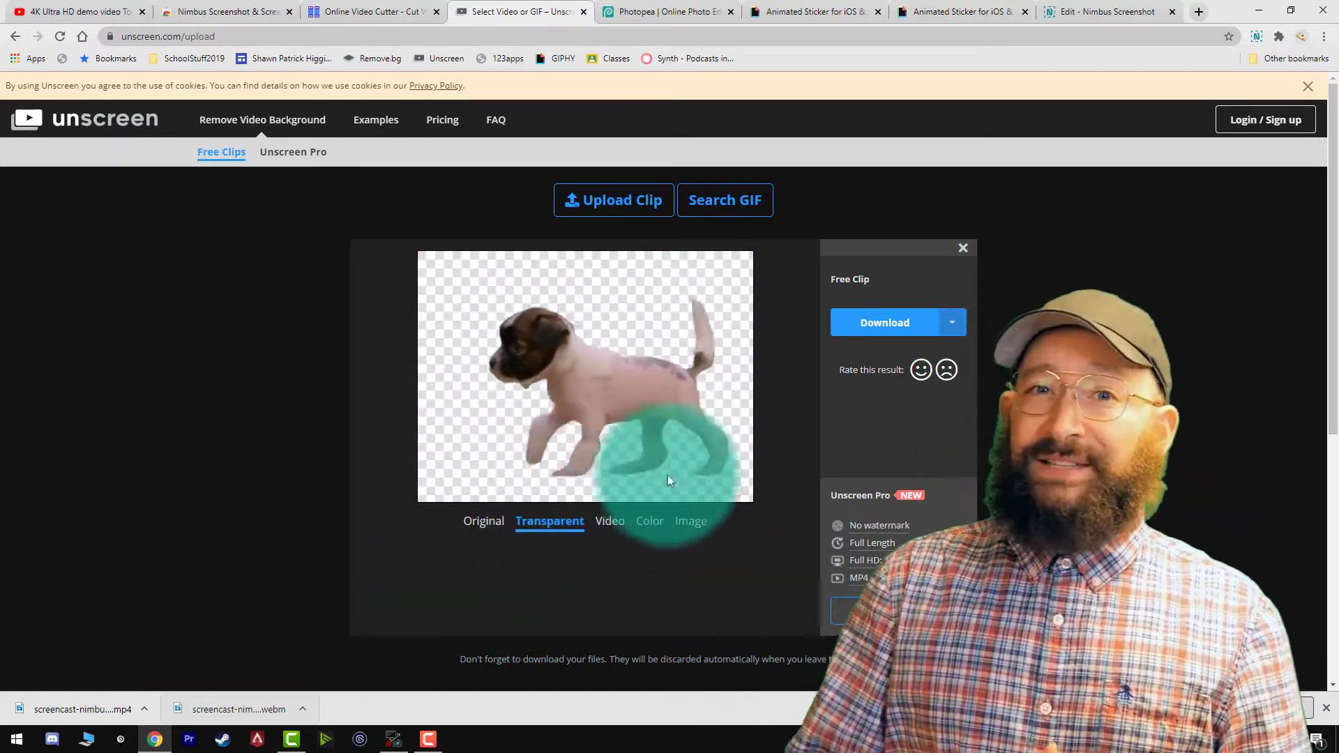
click(920, 369)
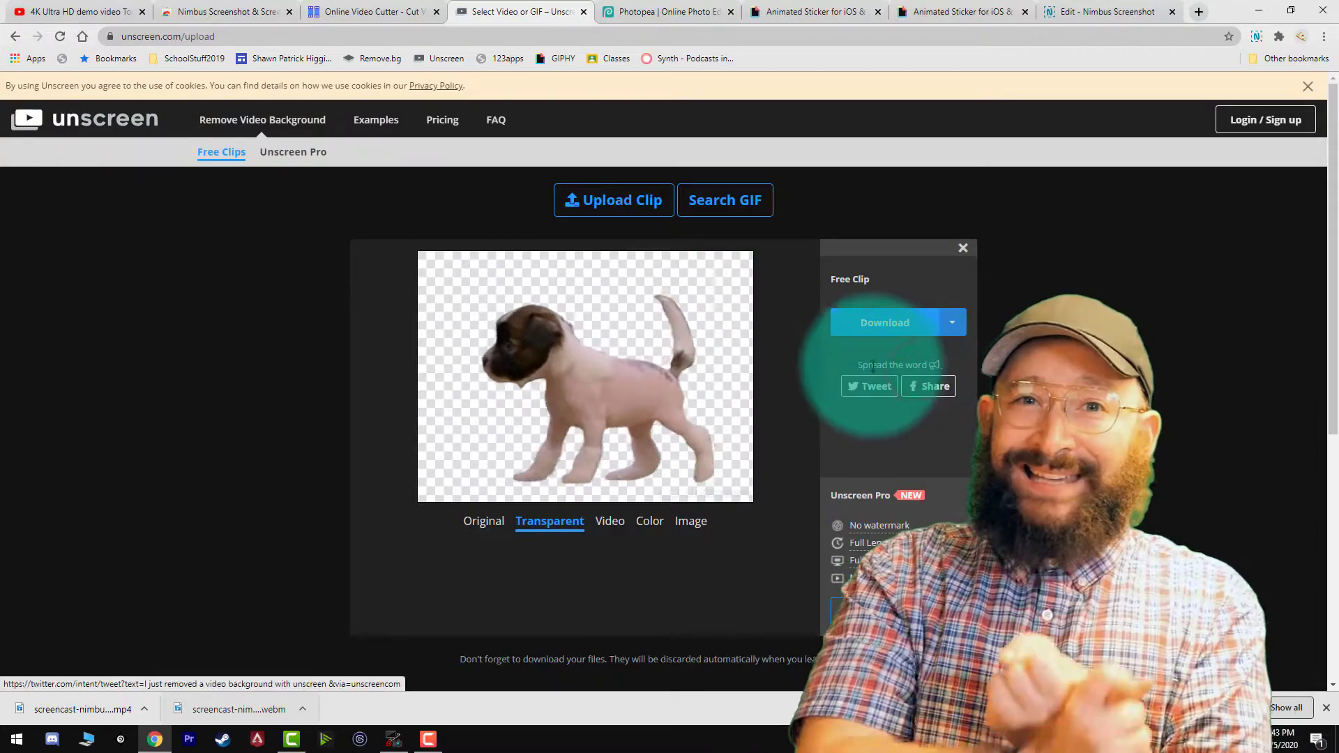
Try the Citystreet video background behind the puppy again and restore the transparent background.
click(607, 521)
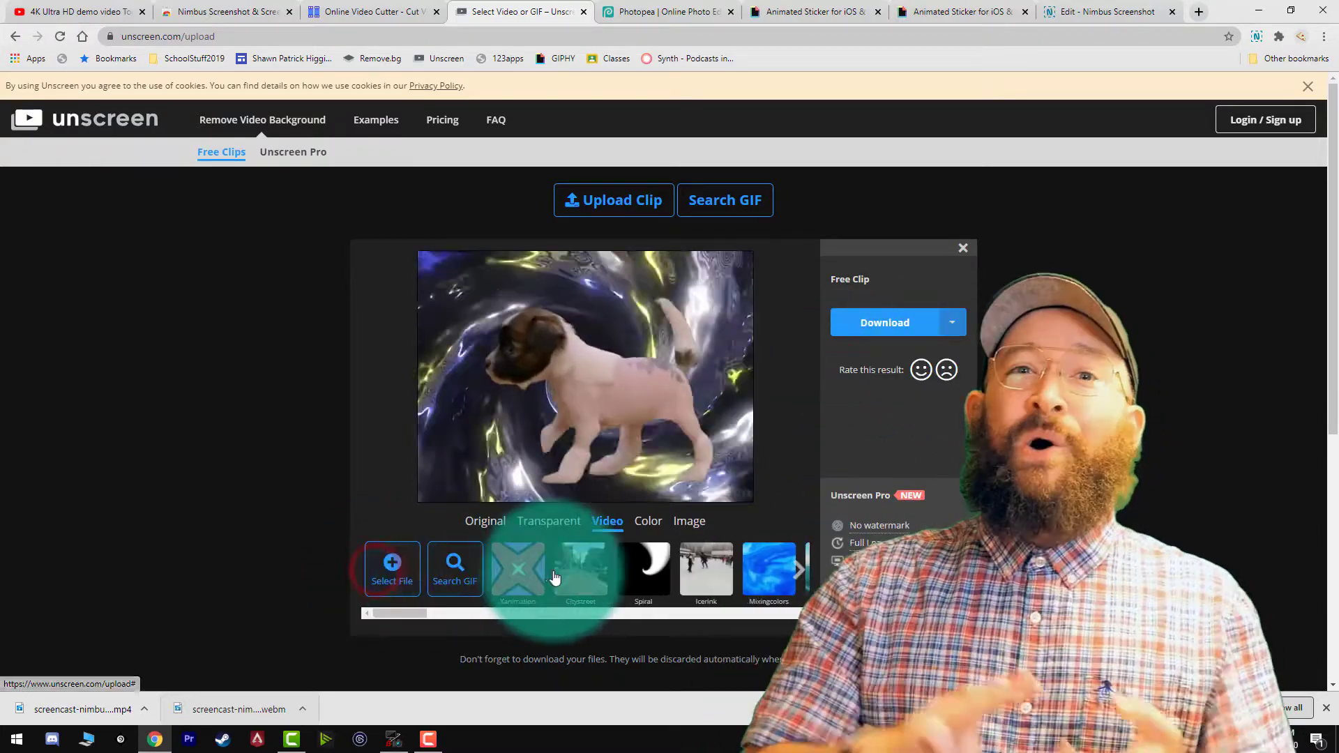
click(554, 578)
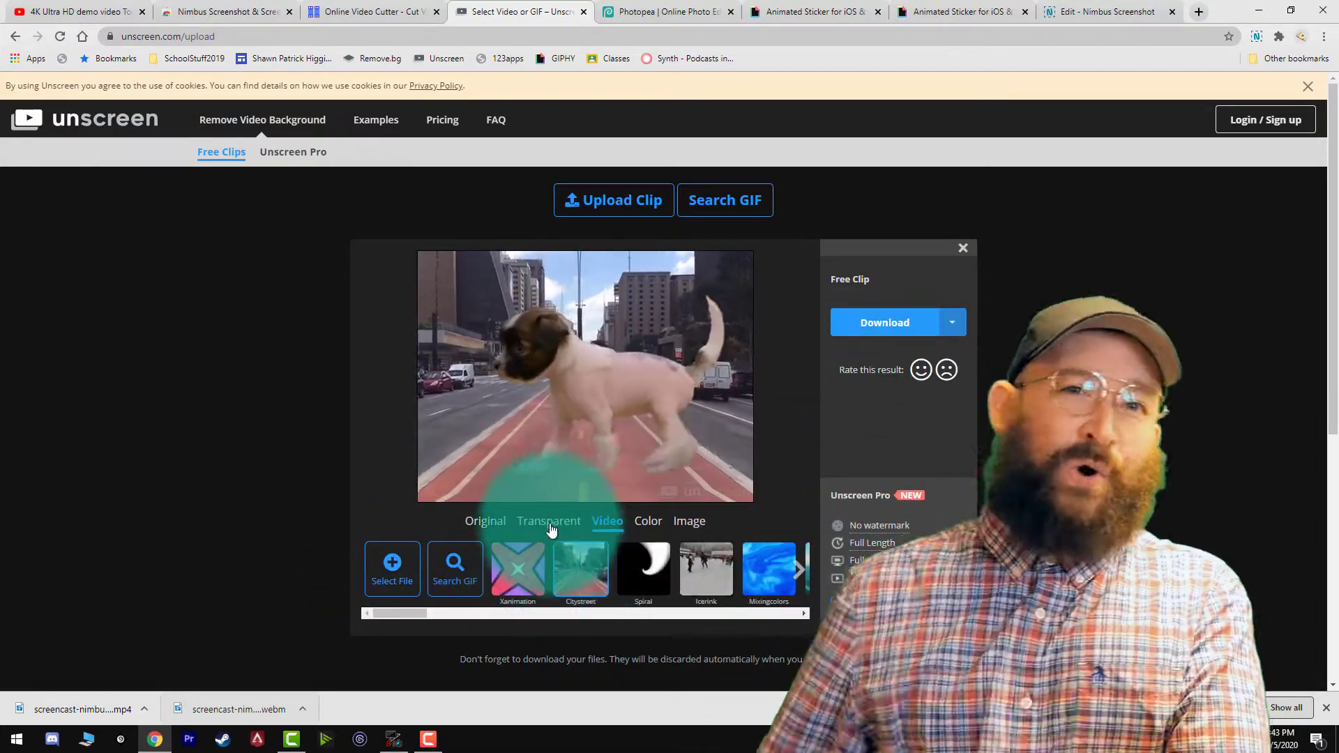
click(550, 523)
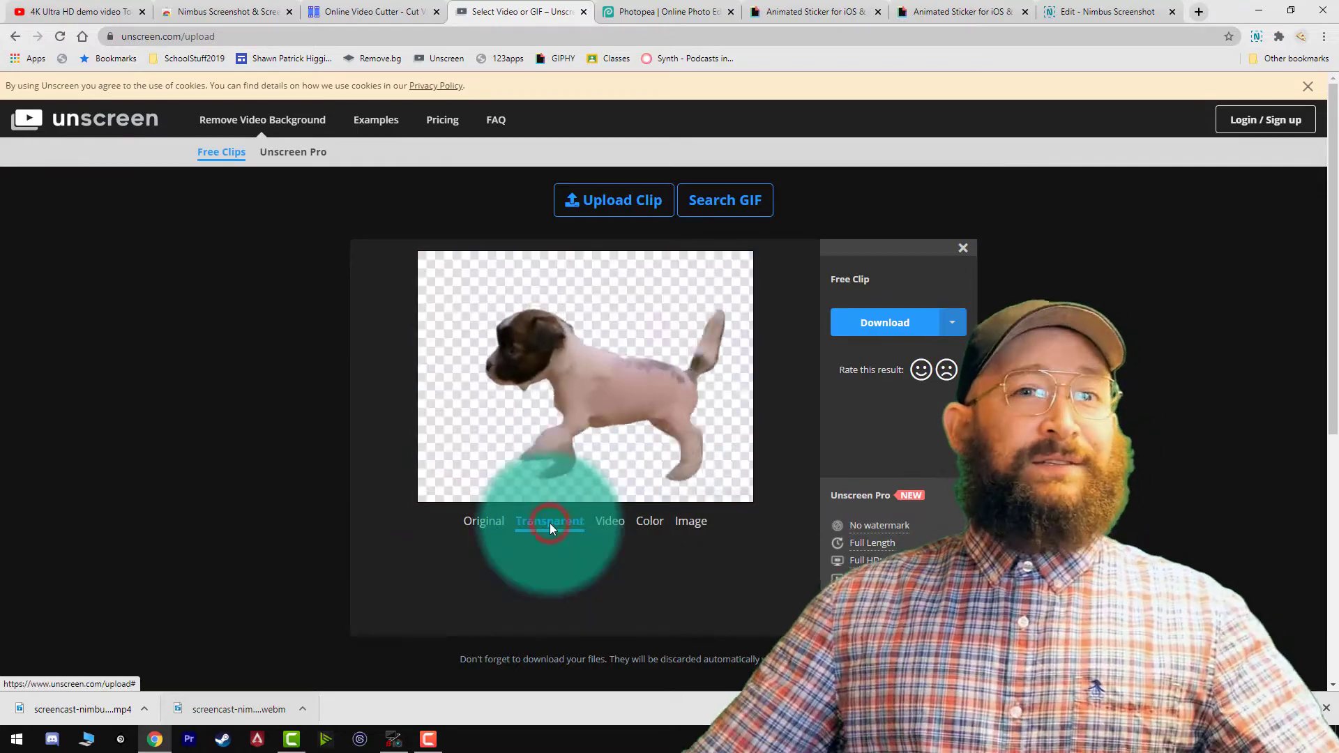
Rate the background removal with the happy face and download the transparent puppy clip as a GIF.
click(917, 372)
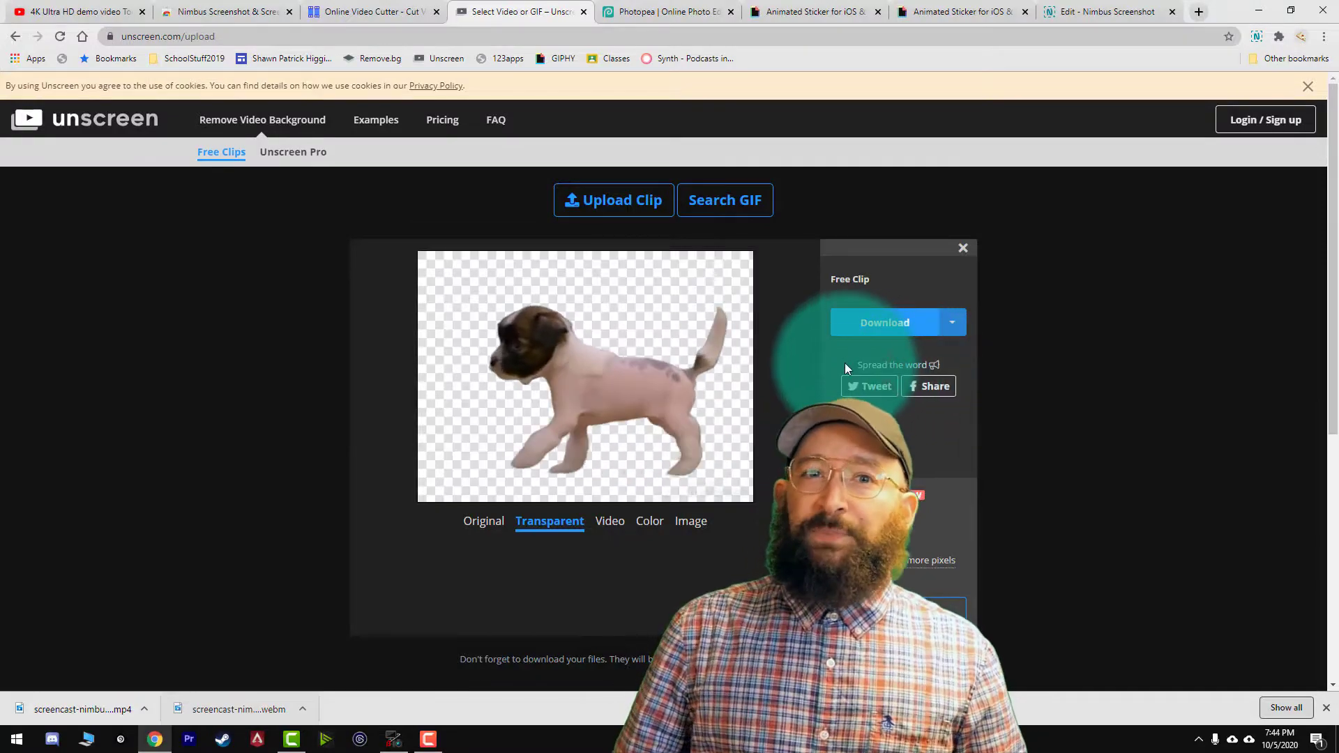
drag(843, 362, 926, 359)
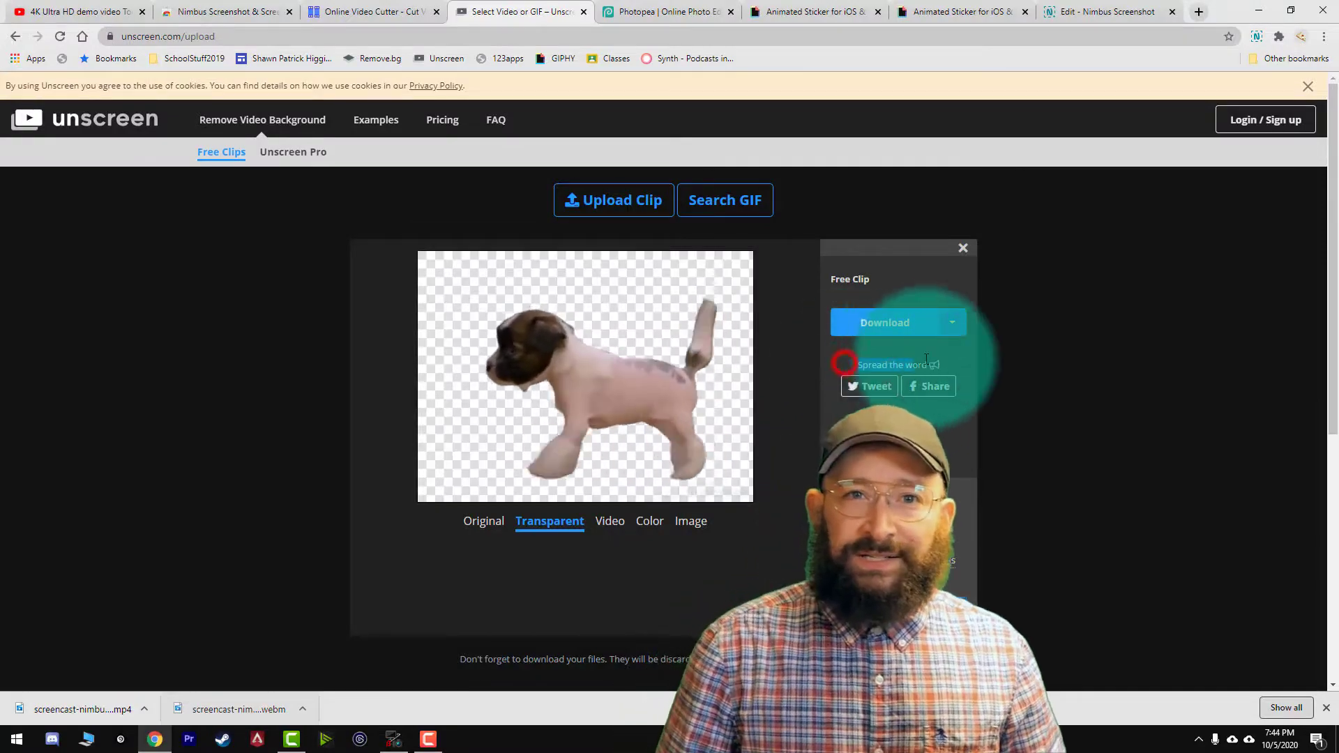
click(884, 322)
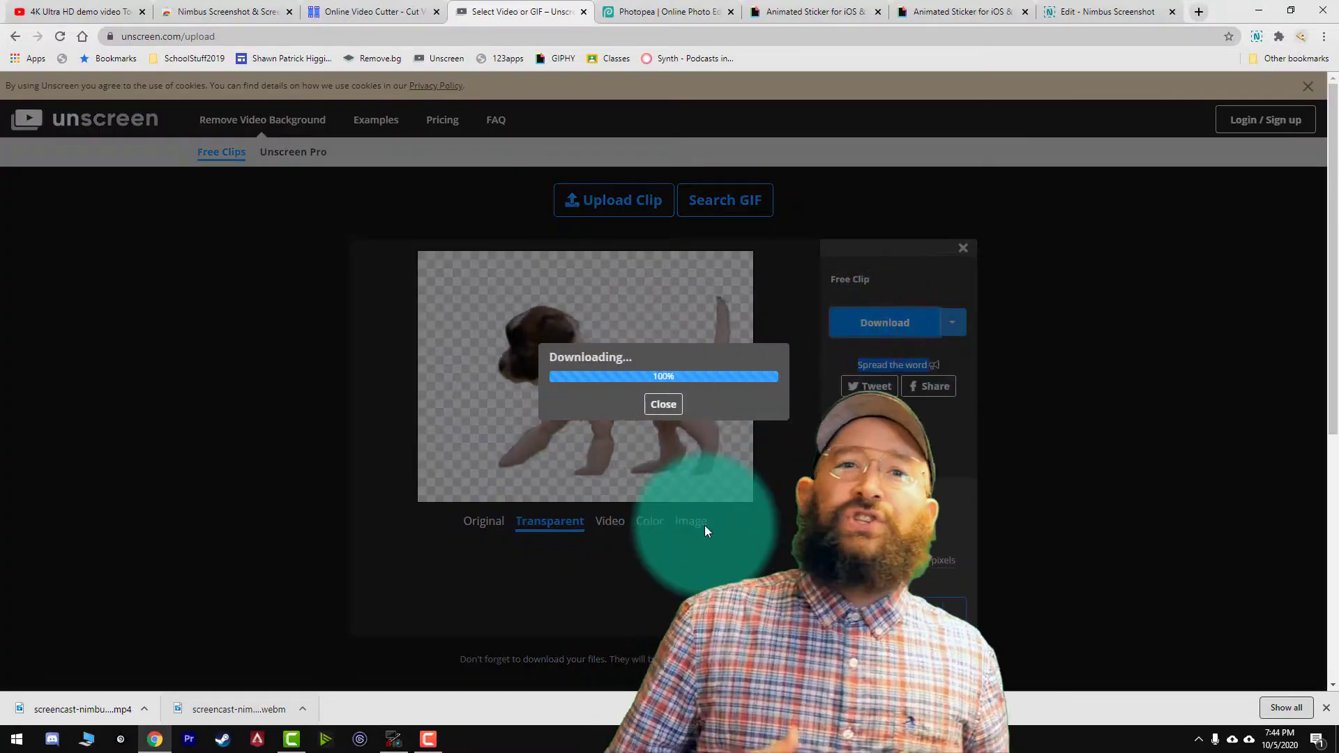
key(Return)
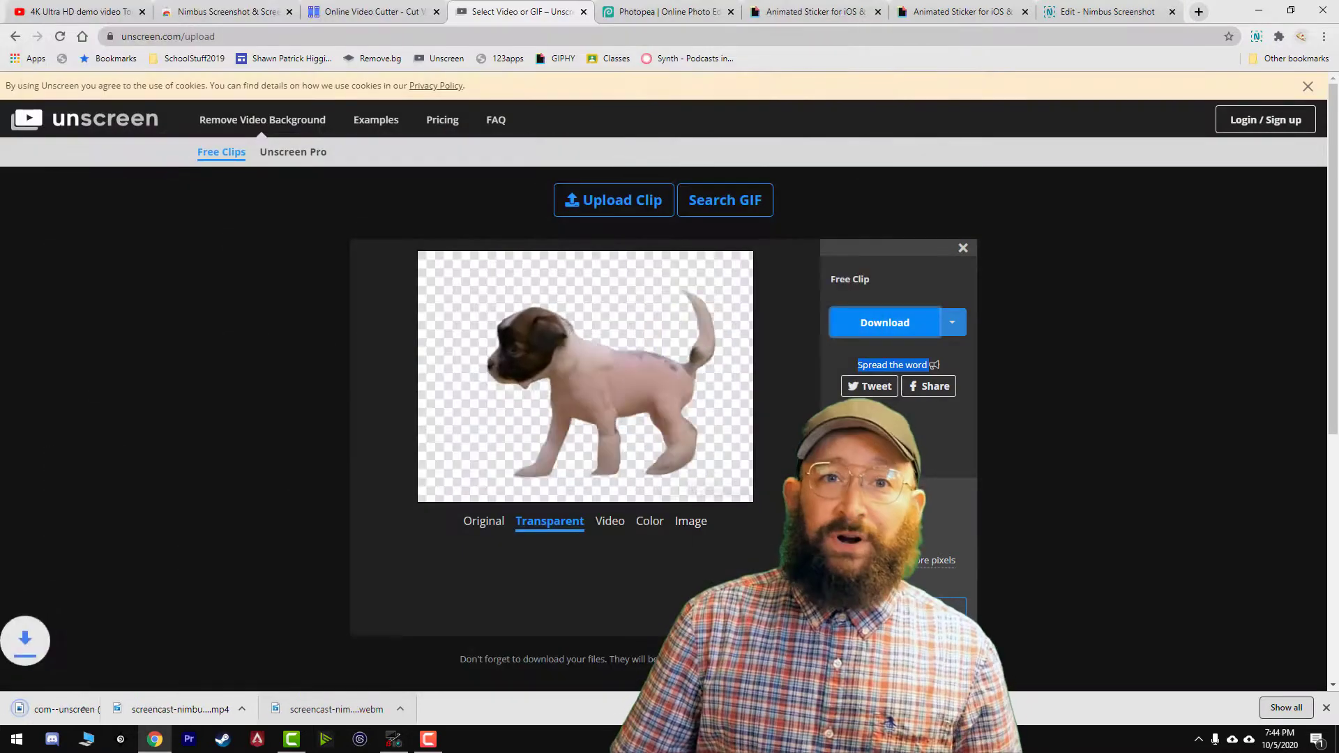
Open com--unscreen (10).gif in Photopea and turn on the hidden frame layers at the lower and upper ends of the stack.
click(666, 9)
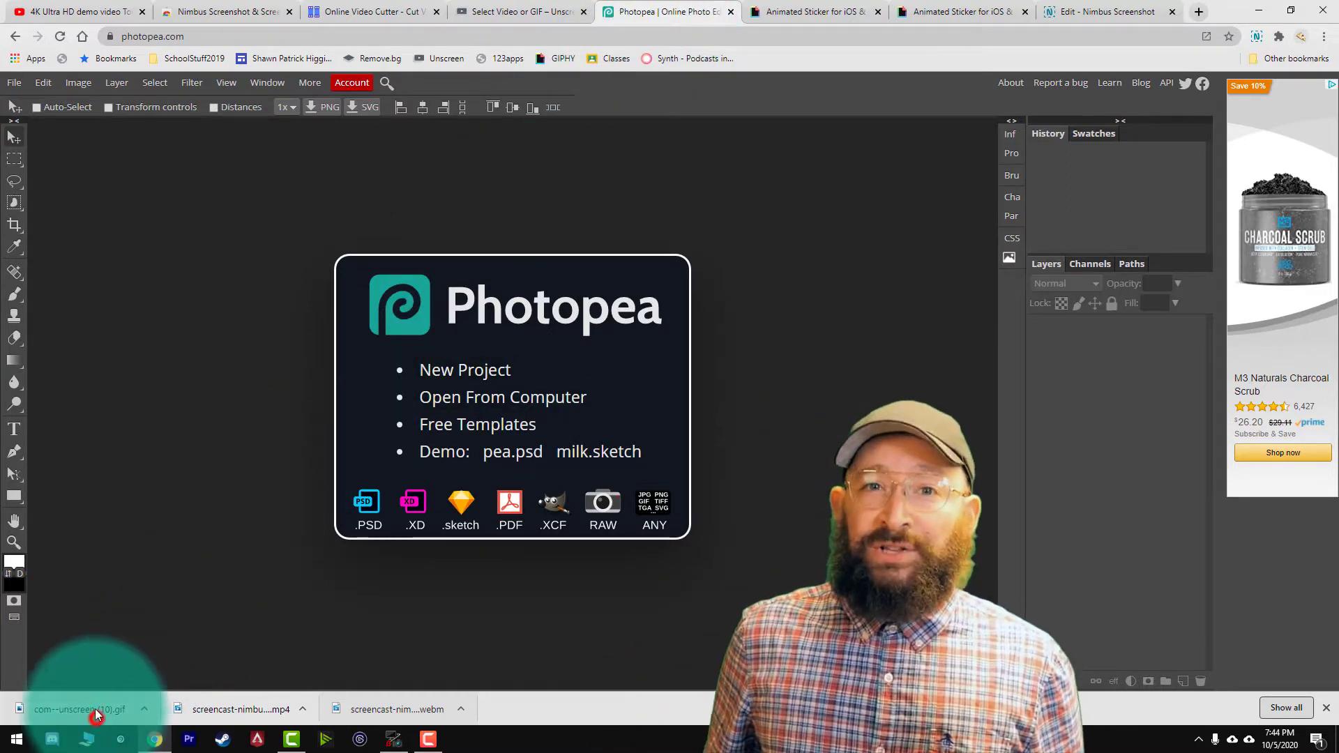
drag(95, 708, 269, 375)
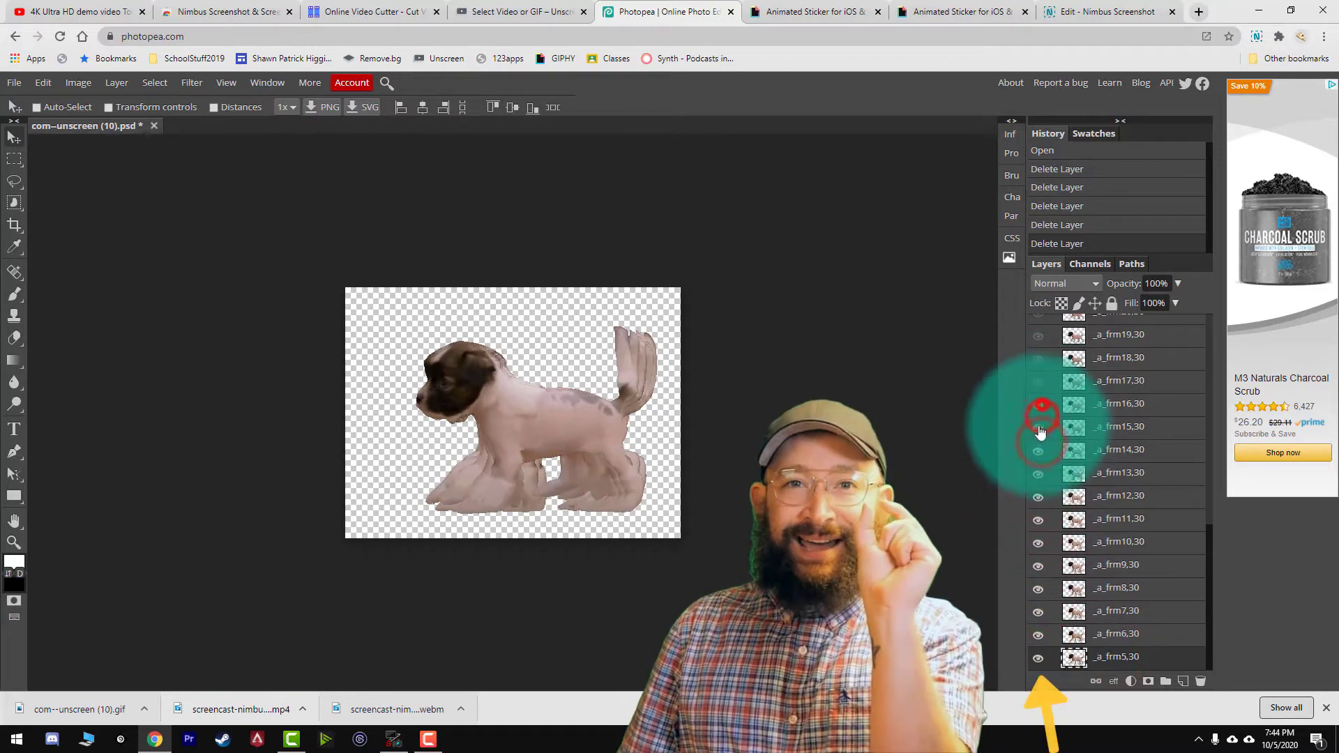
scroll(1039, 435, up, 2)
drag(1041, 387, 1038, 344)
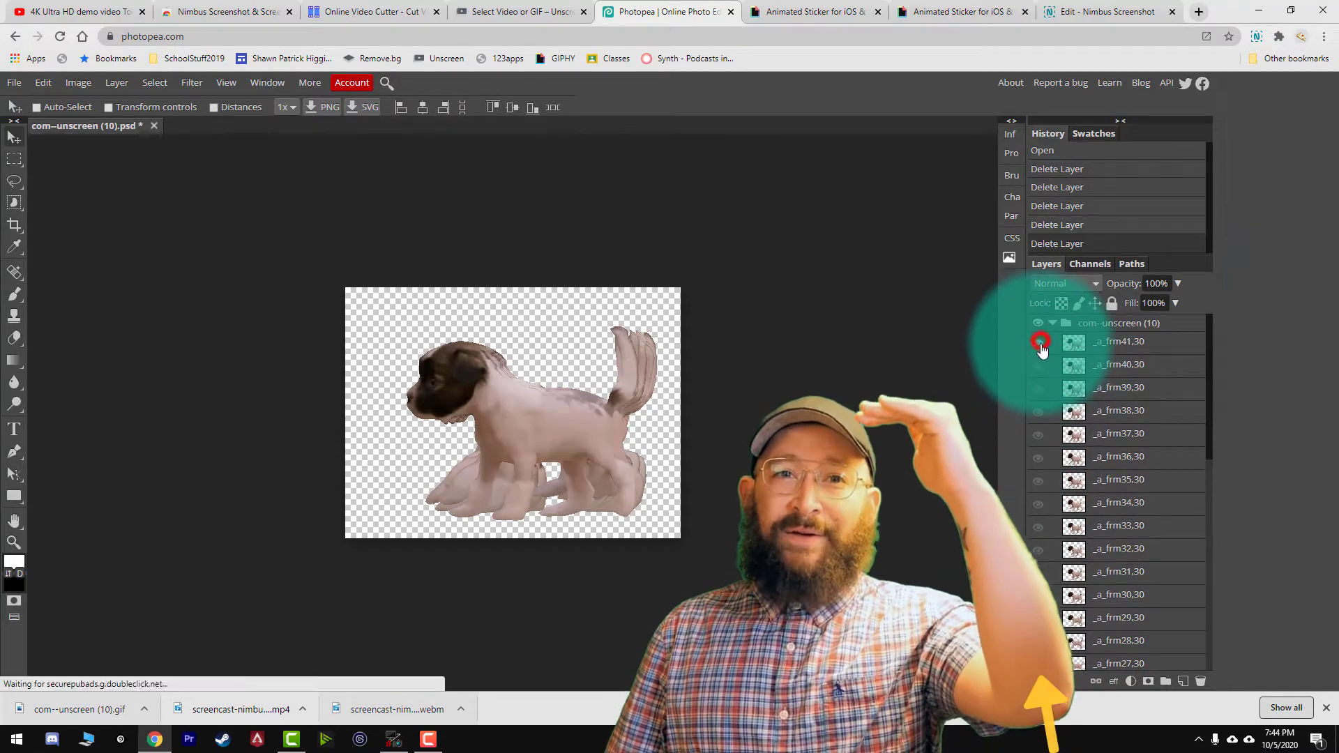
Crop the canvas with the Crop tool closely around the overlapping puppy frames.
click(14, 225)
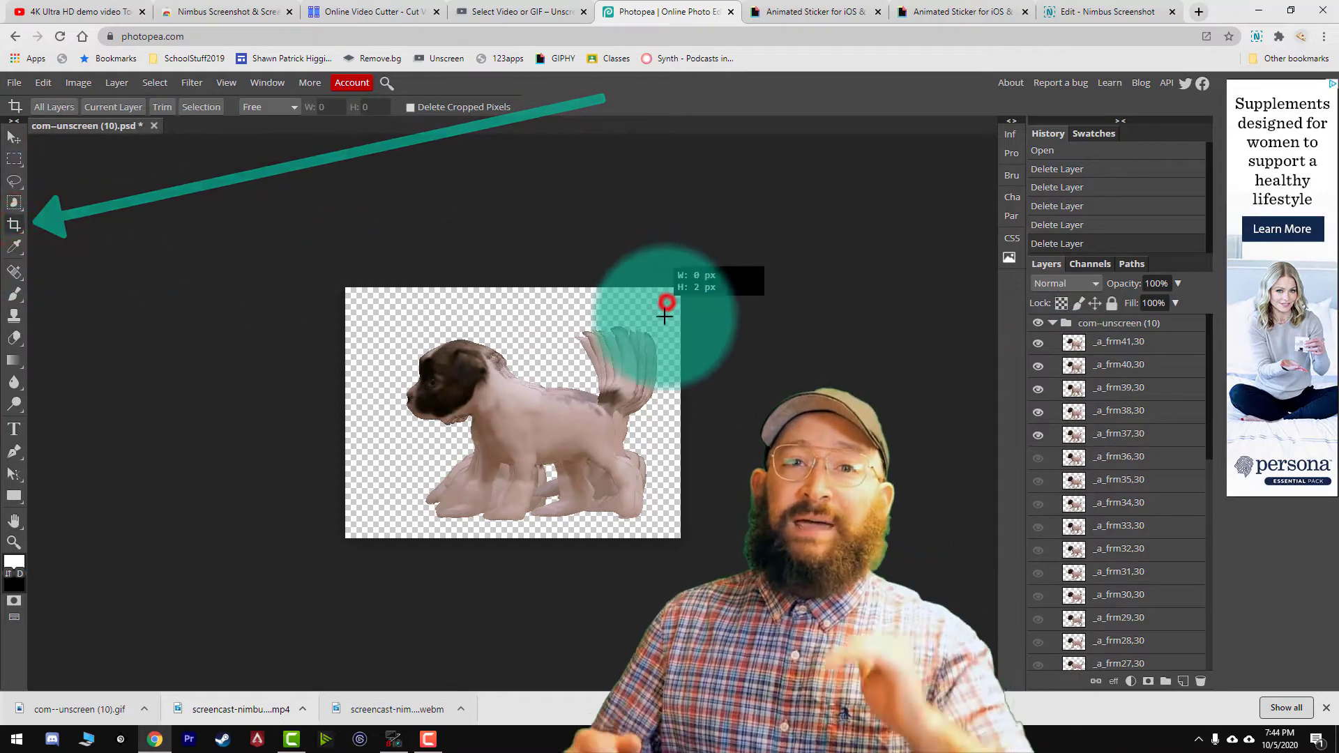
drag(664, 316, 464, 531)
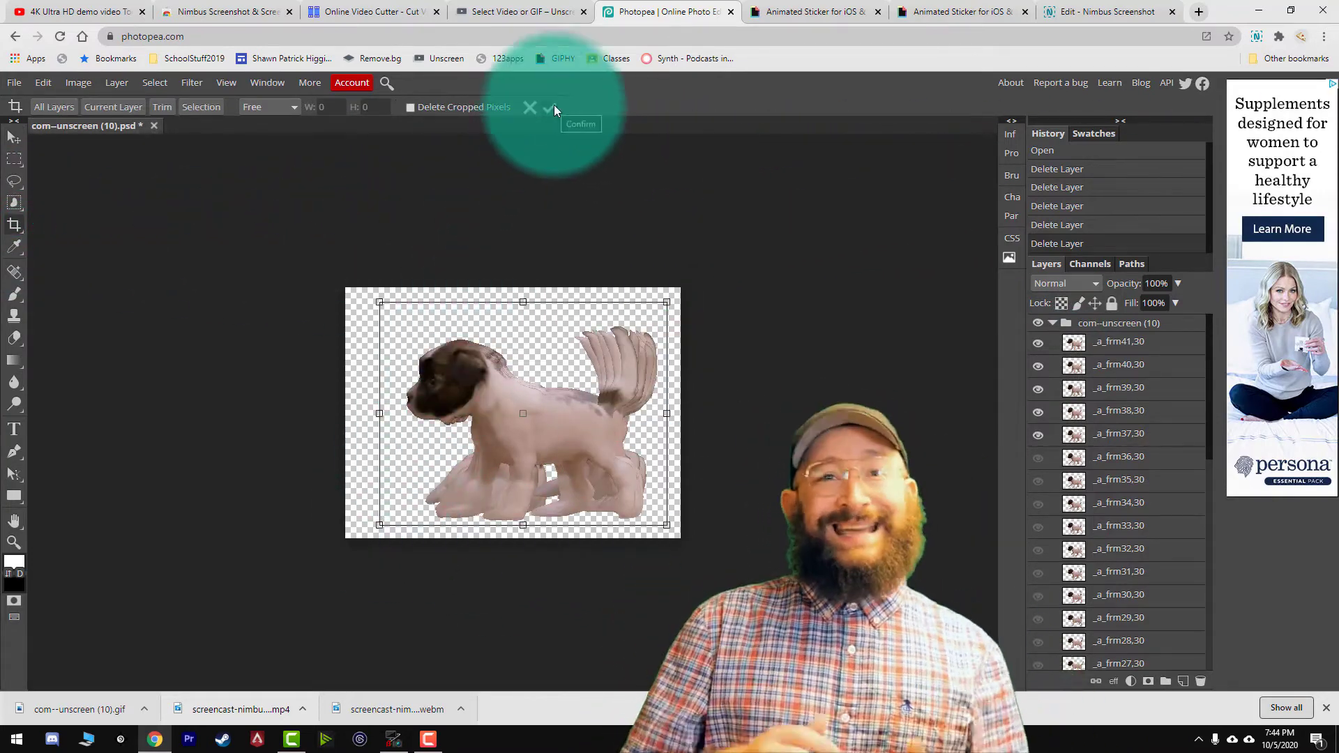
click(554, 108)
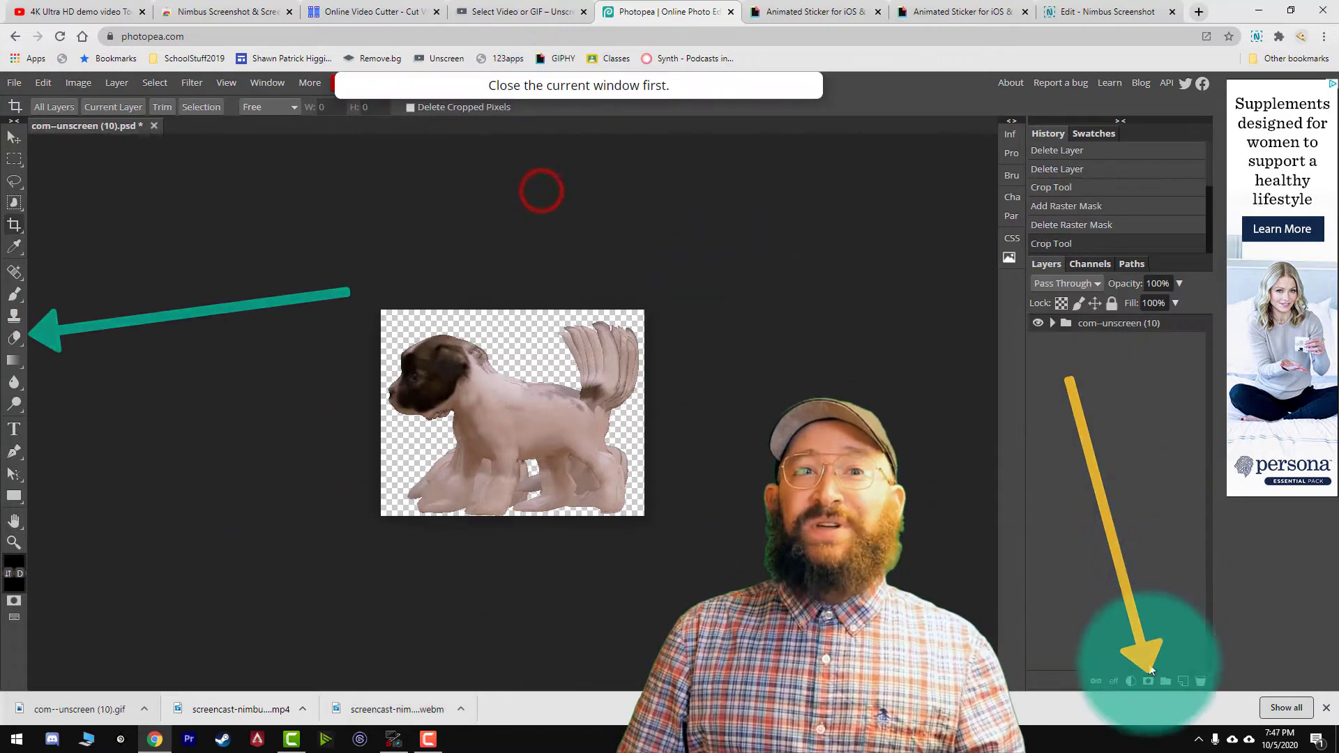
Add a raster mask to the com--unscreen (10) folder and erase the puppy's tail area with the Eraser tool.
click(1147, 681)
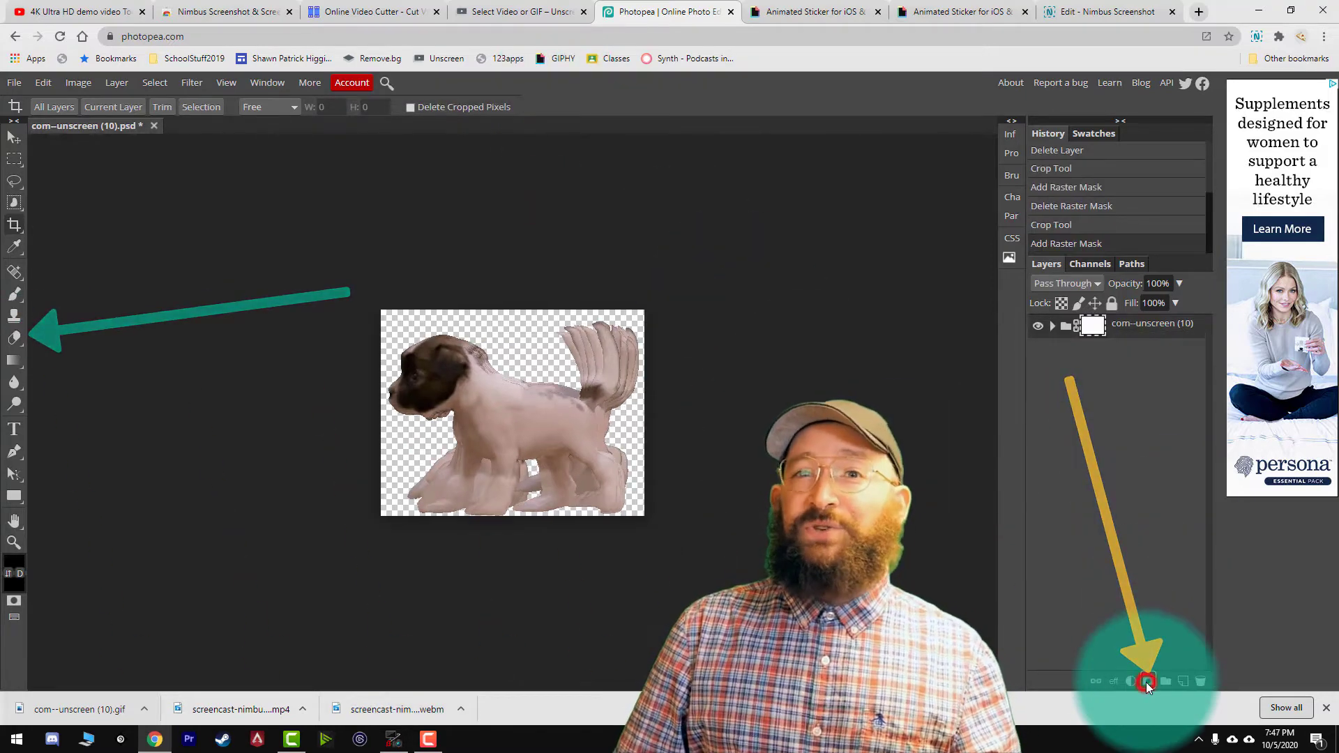
click(14, 338)
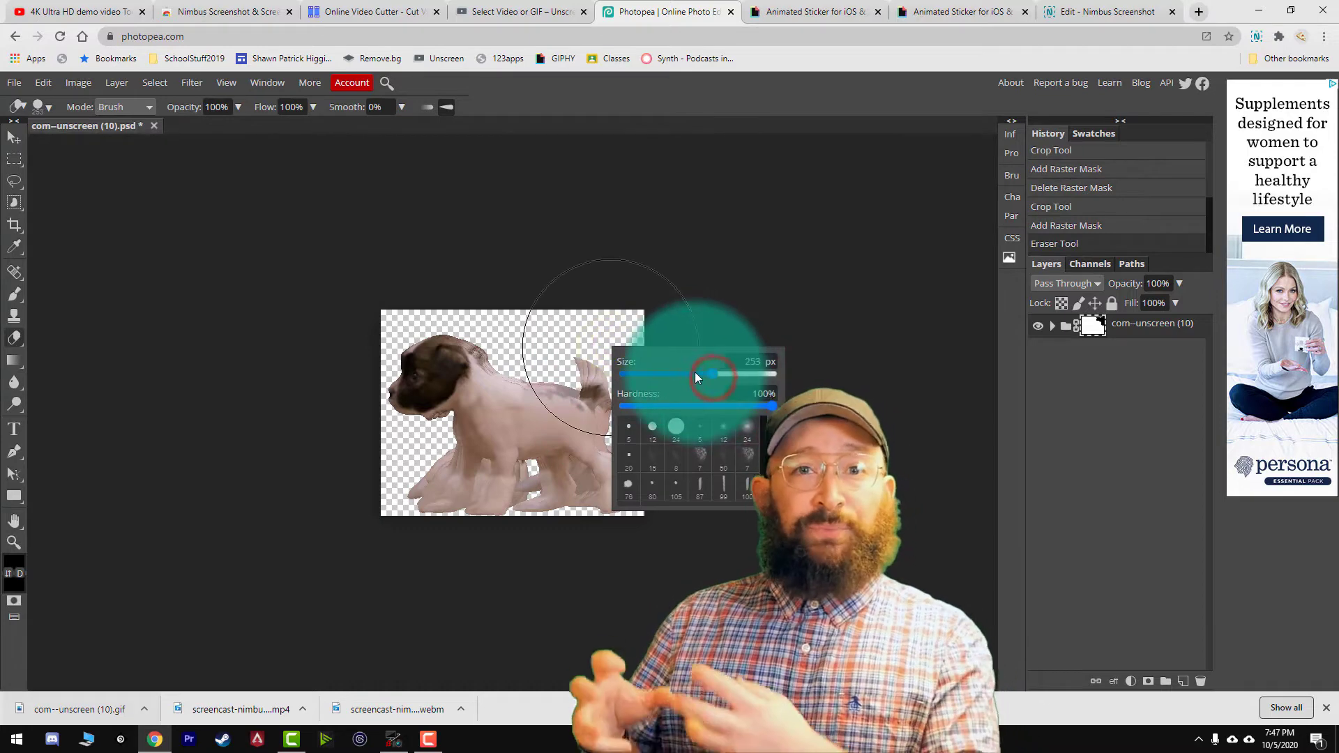
click(602, 304)
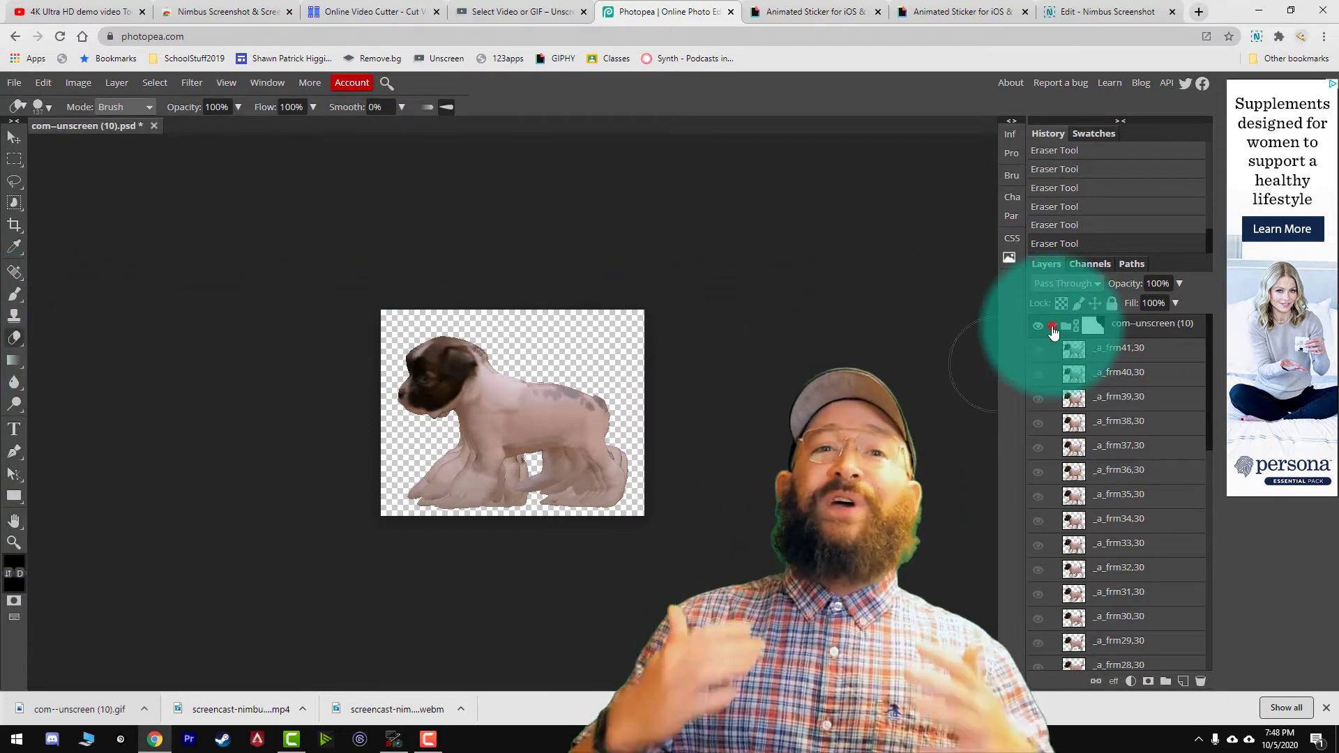
Open the blending options of the com--unscreen (10) folder and turn on the Color Overlay effect.
click(14, 137)
click(1116, 324)
right_click(1124, 326)
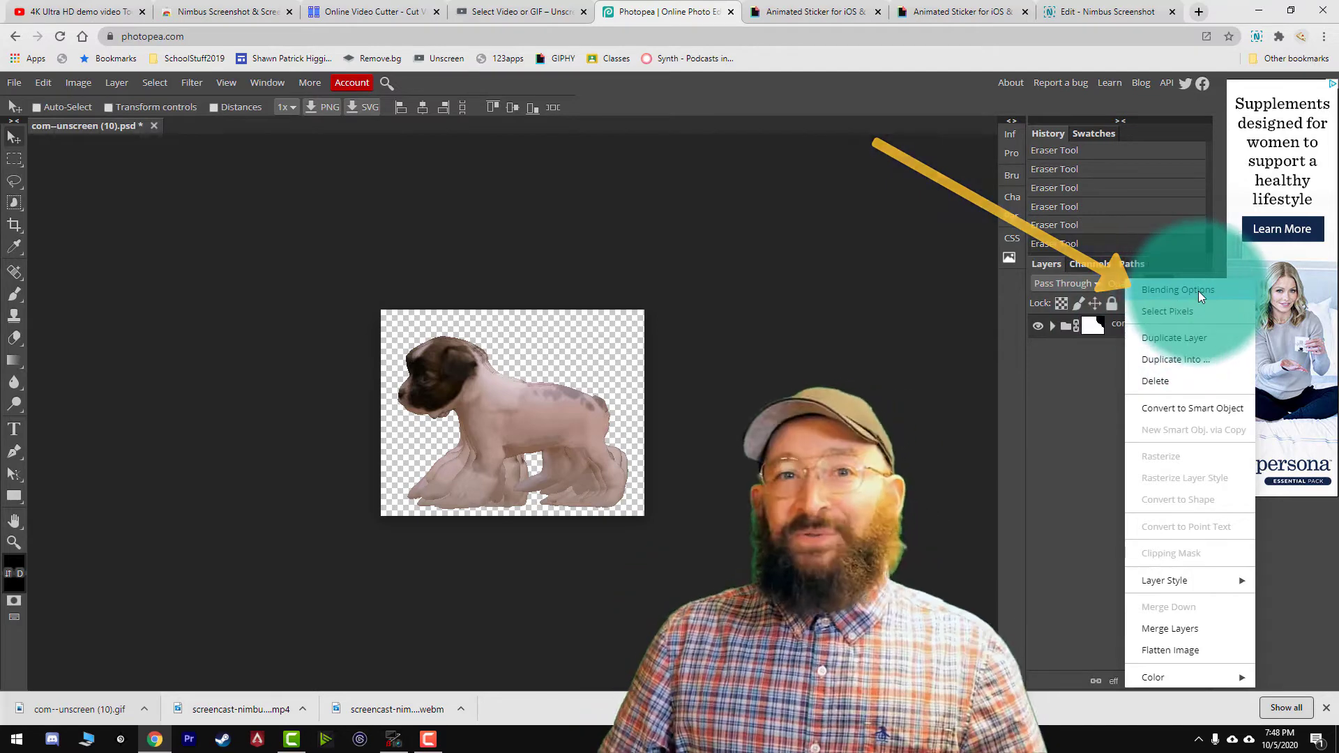
click(1198, 291)
drag(484, 199, 1095, 185)
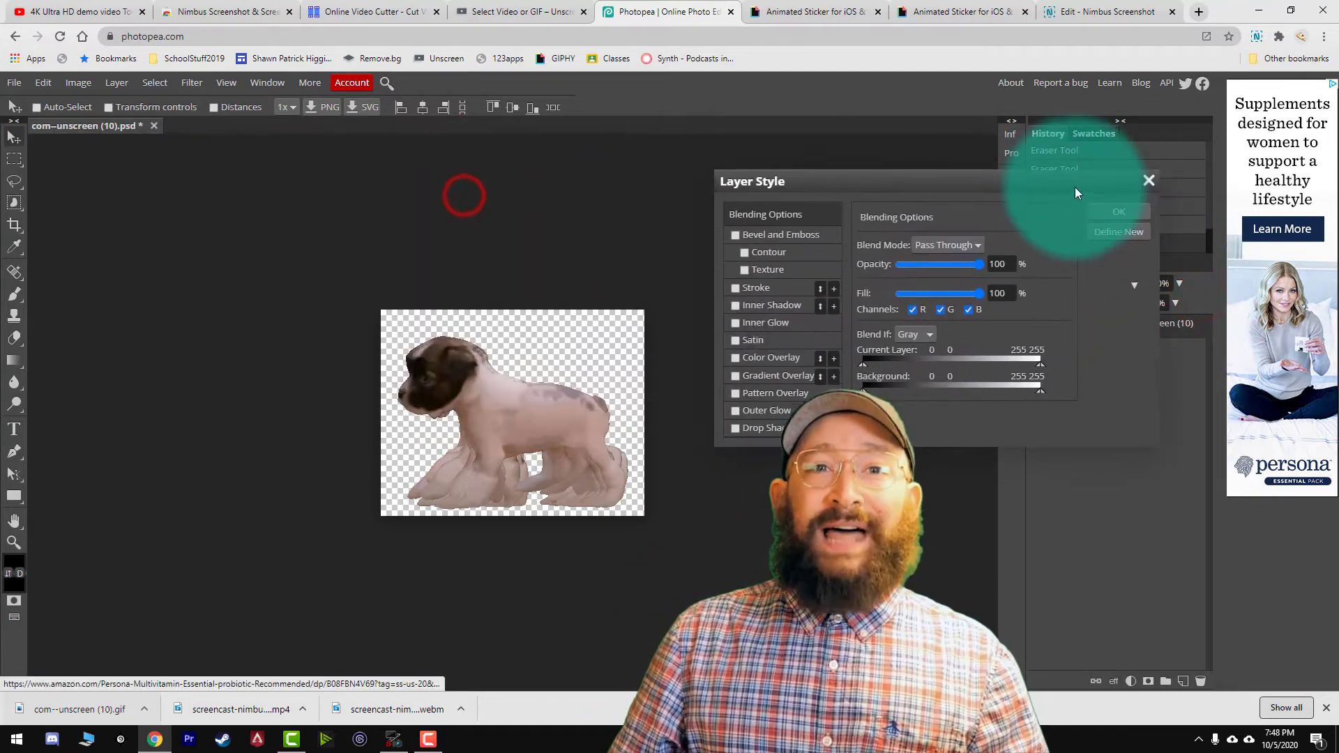
click(743, 351)
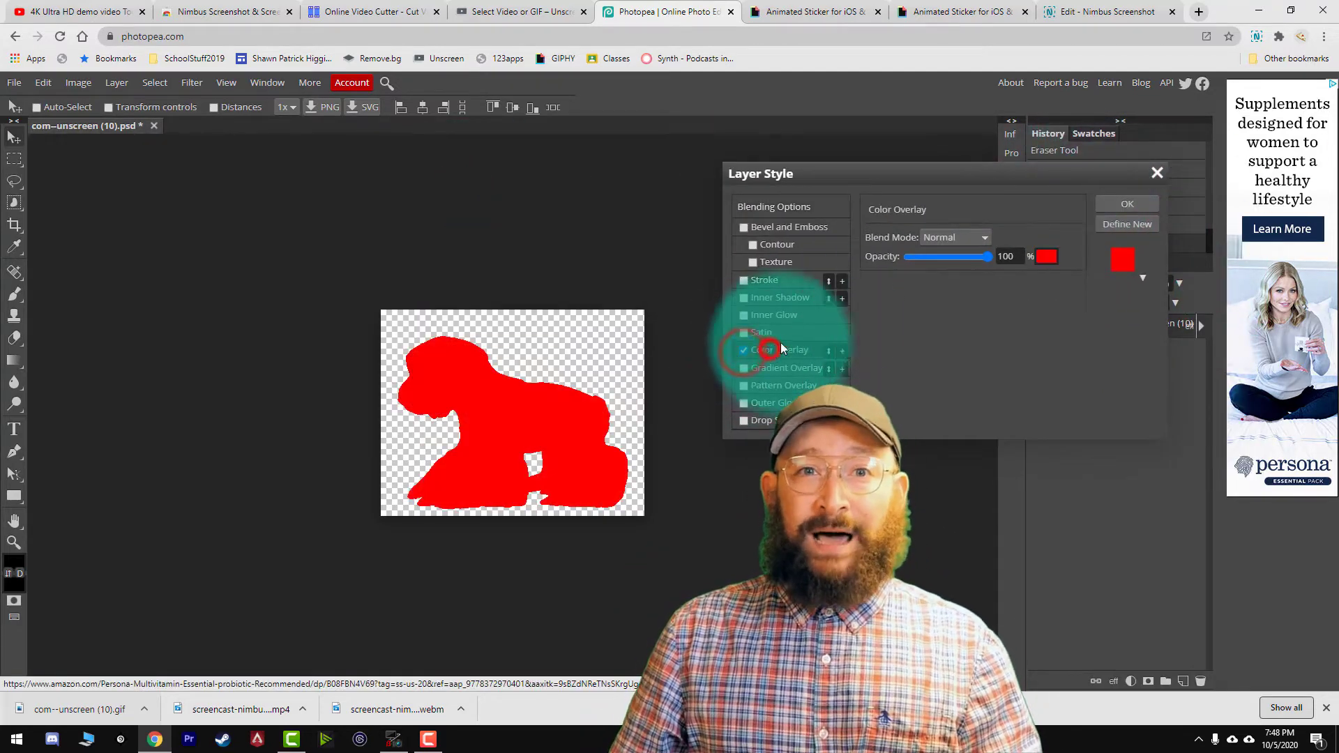
Set the red color overlay to 27% opacity with the Lighten blend mode and apply the layer style.
drag(988, 258, 934, 257)
click(959, 237)
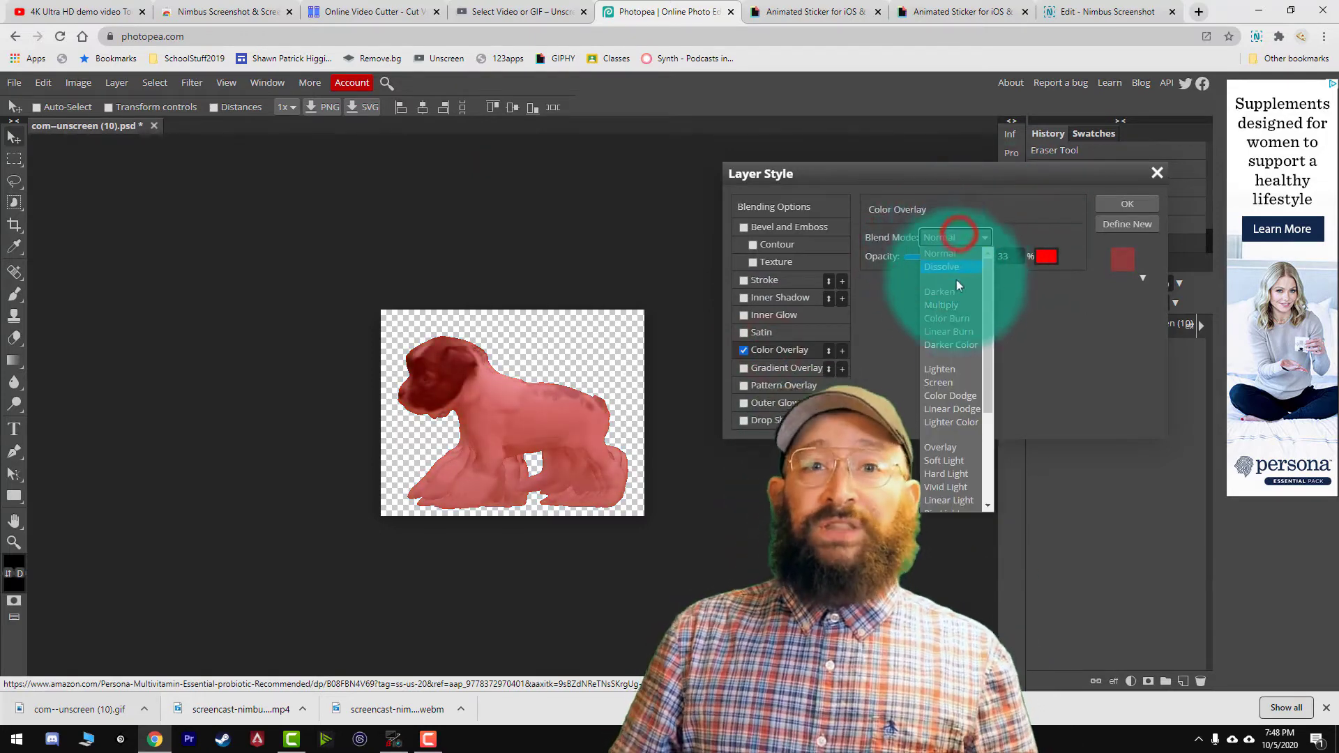
click(967, 238)
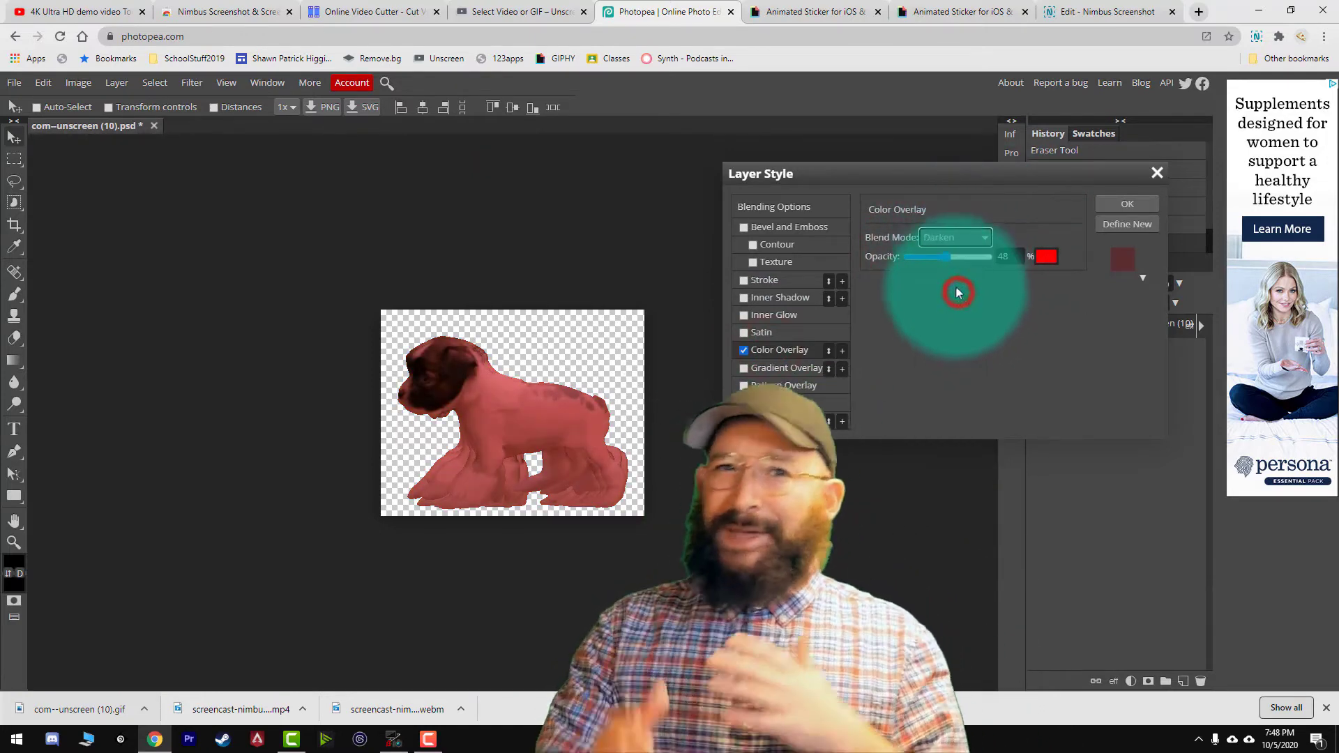
drag(943, 259, 930, 256)
click(950, 237)
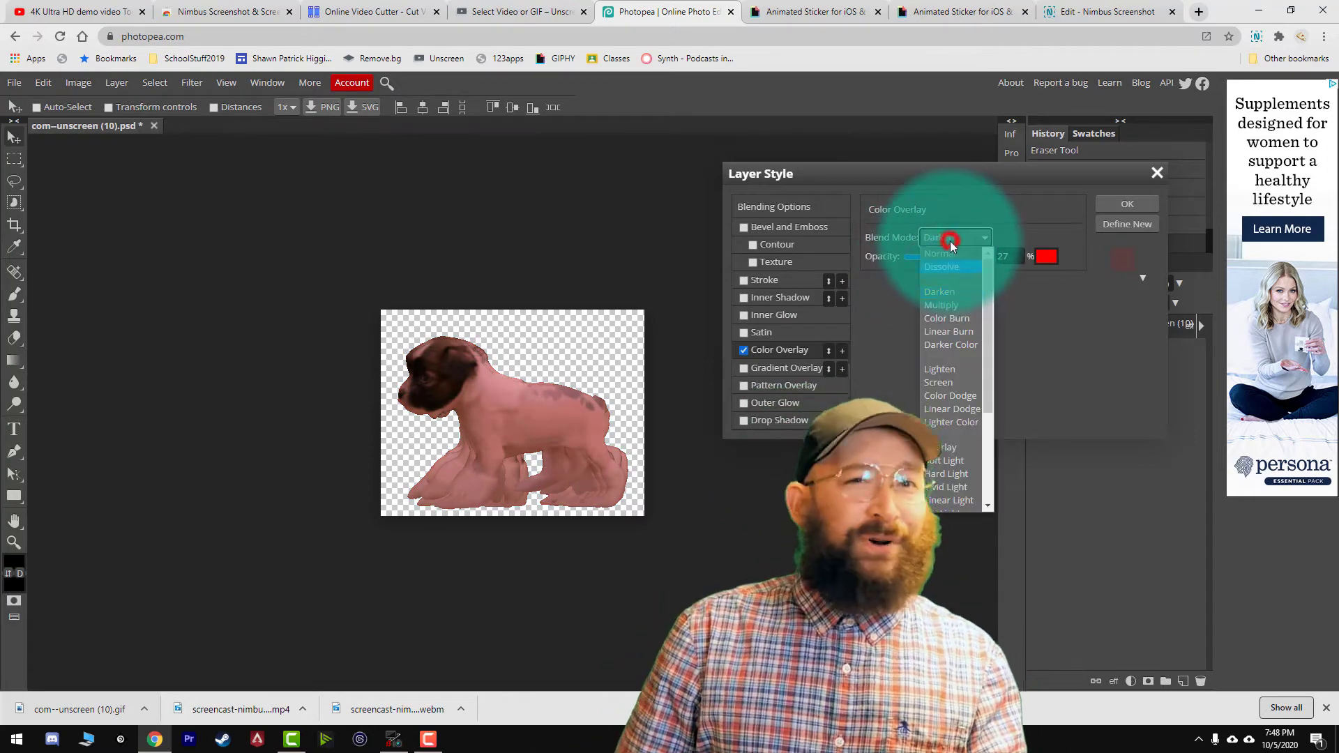
click(947, 368)
click(1127, 204)
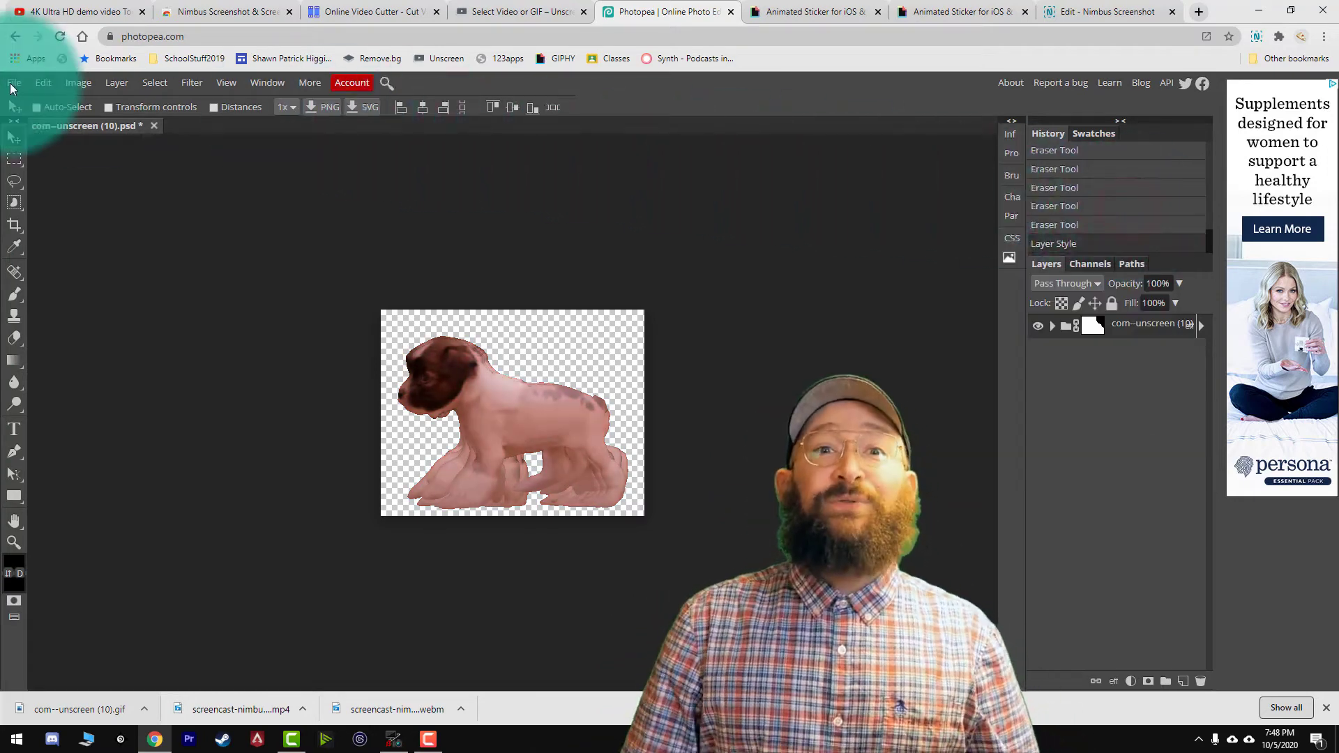
Export the puppy animation as a GIF and save it as com--unscreen (10) (1) in the Downloads folder.
click(12, 83)
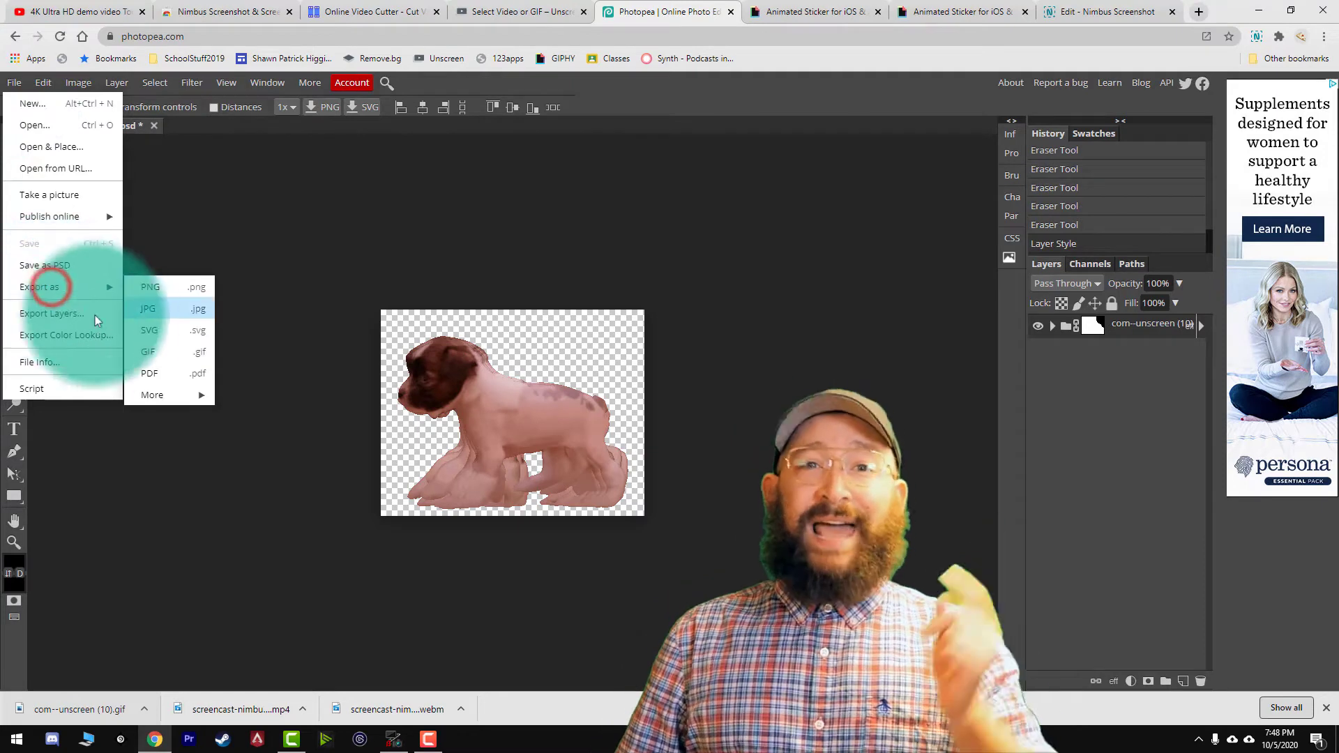
click(150, 352)
click(479, 362)
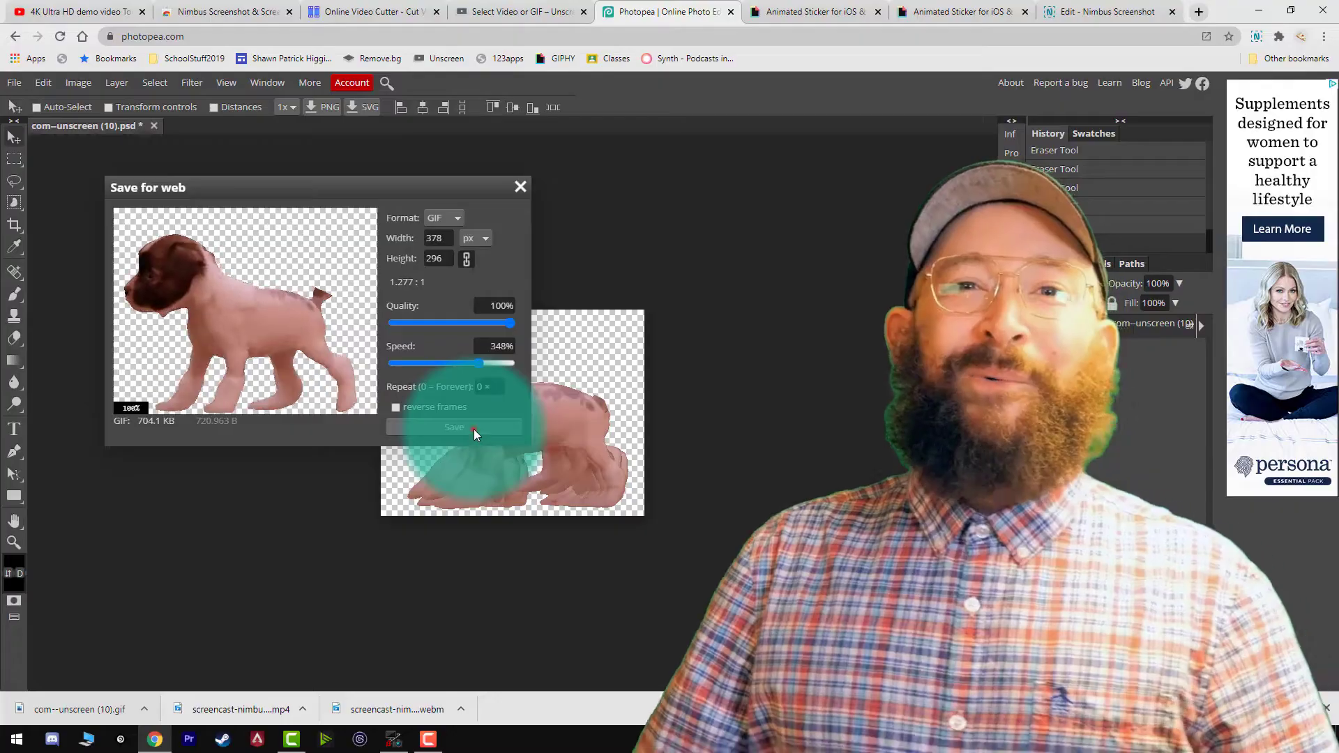
click(475, 429)
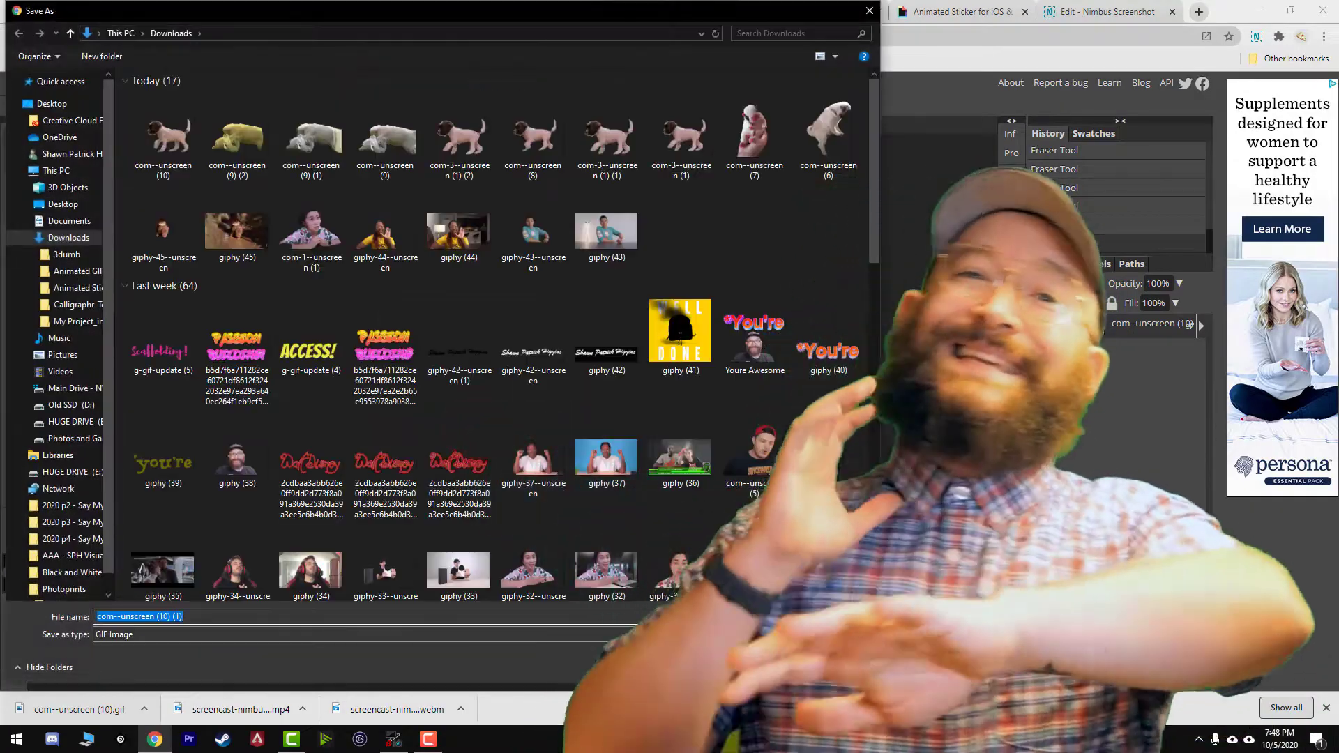
key(Return)
Switch to GIPHY, start an upload from its home page, and add the downloaded puppy GIF.
click(815, 11)
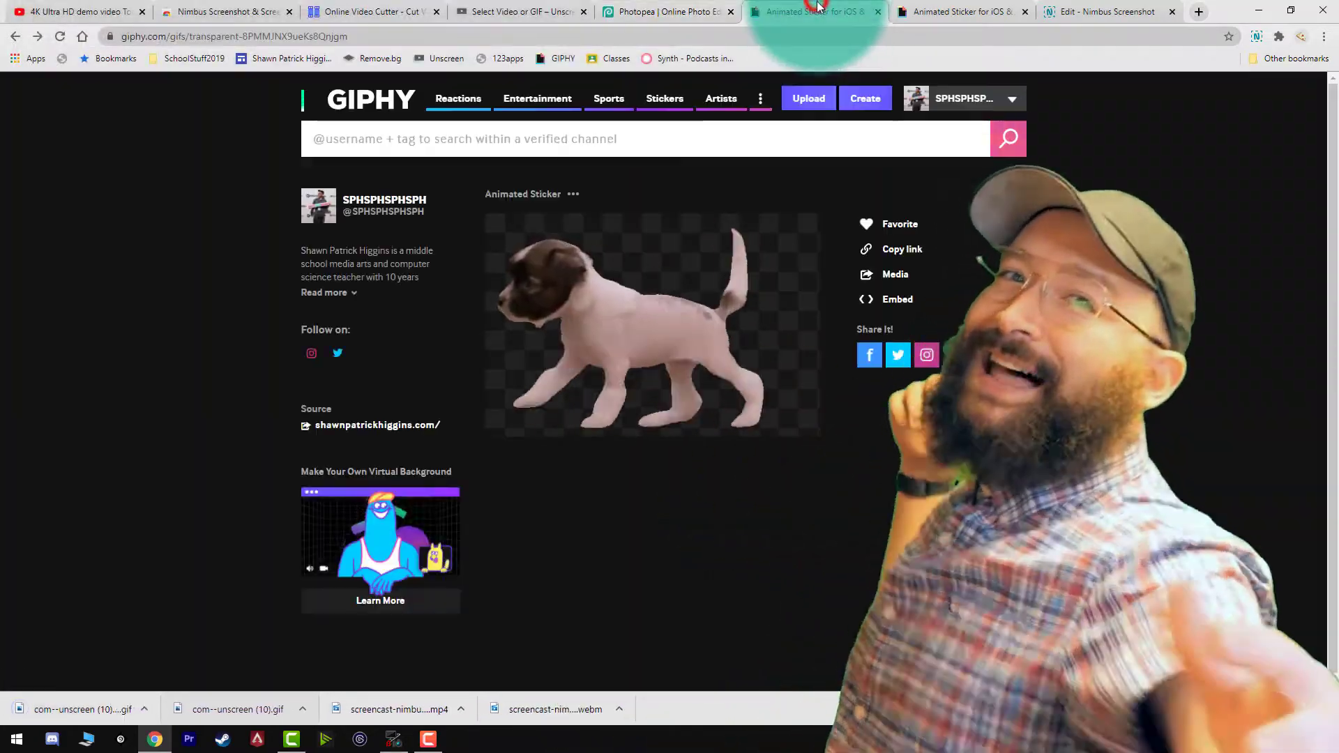
click(915, 111)
click(499, 108)
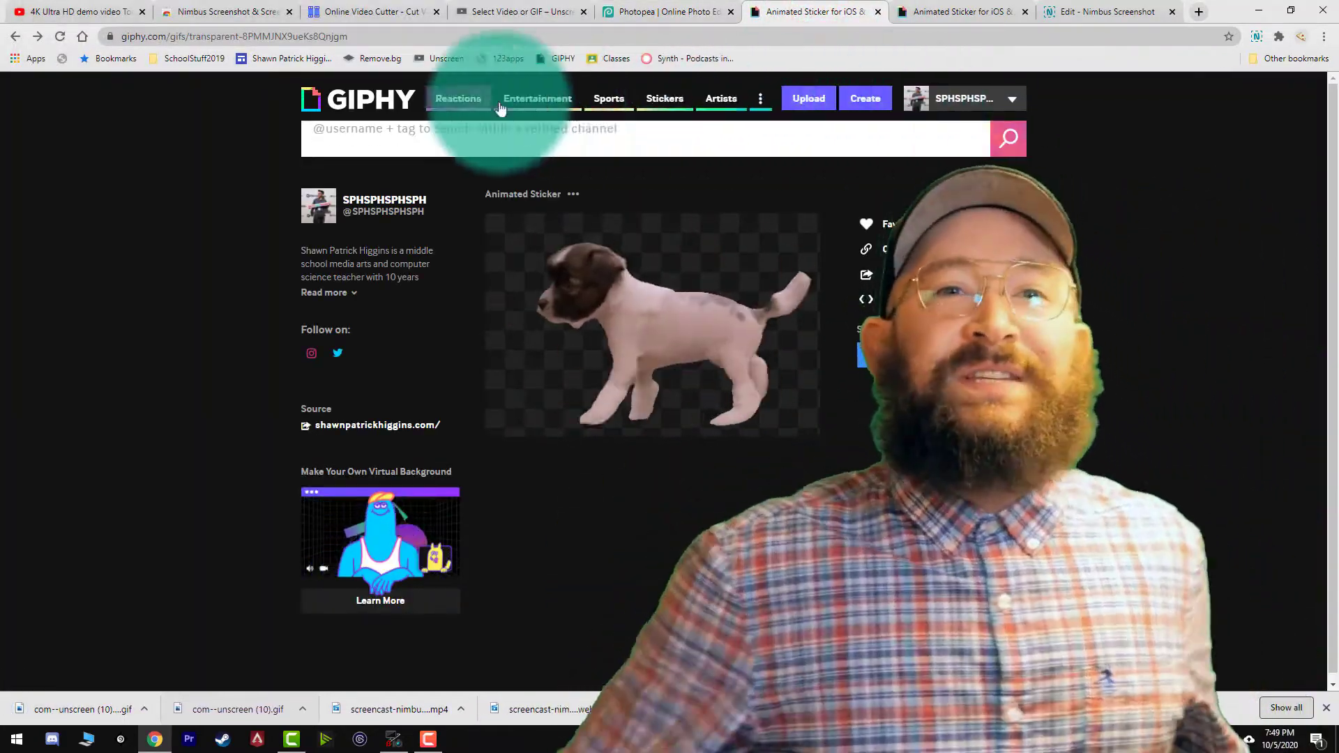
click(380, 98)
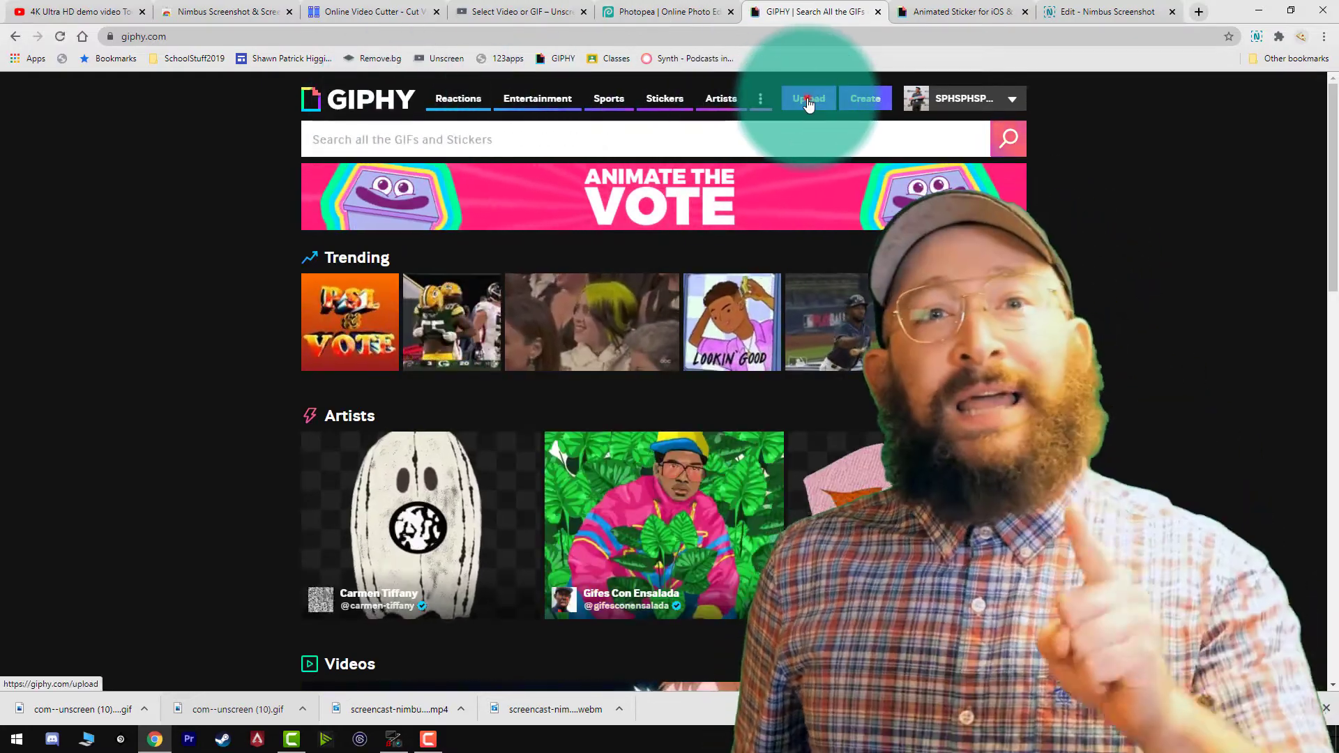
click(808, 103)
drag(56, 709, 405, 475)
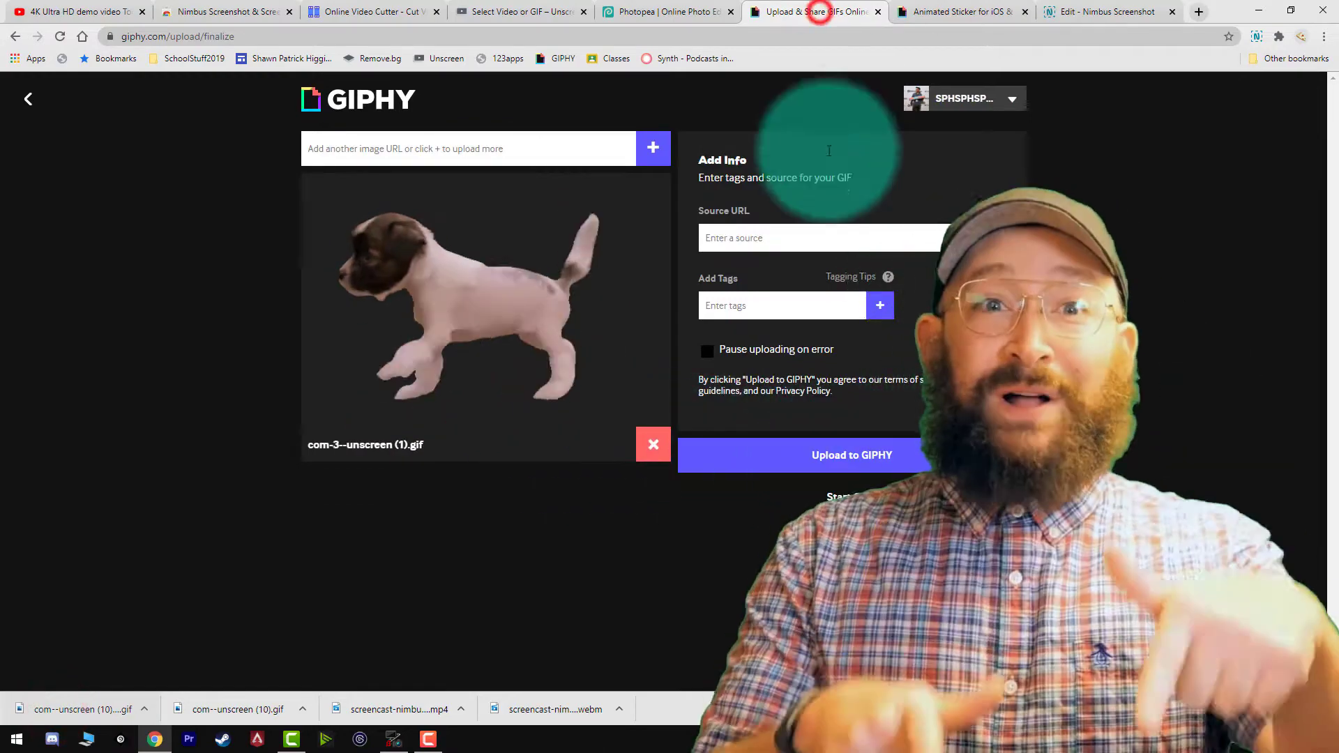
Paste a source URL into the GIF's info and upload the puppy GIF to GIPHY.
right_click(815, 240)
click(849, 351)
click(834, 460)
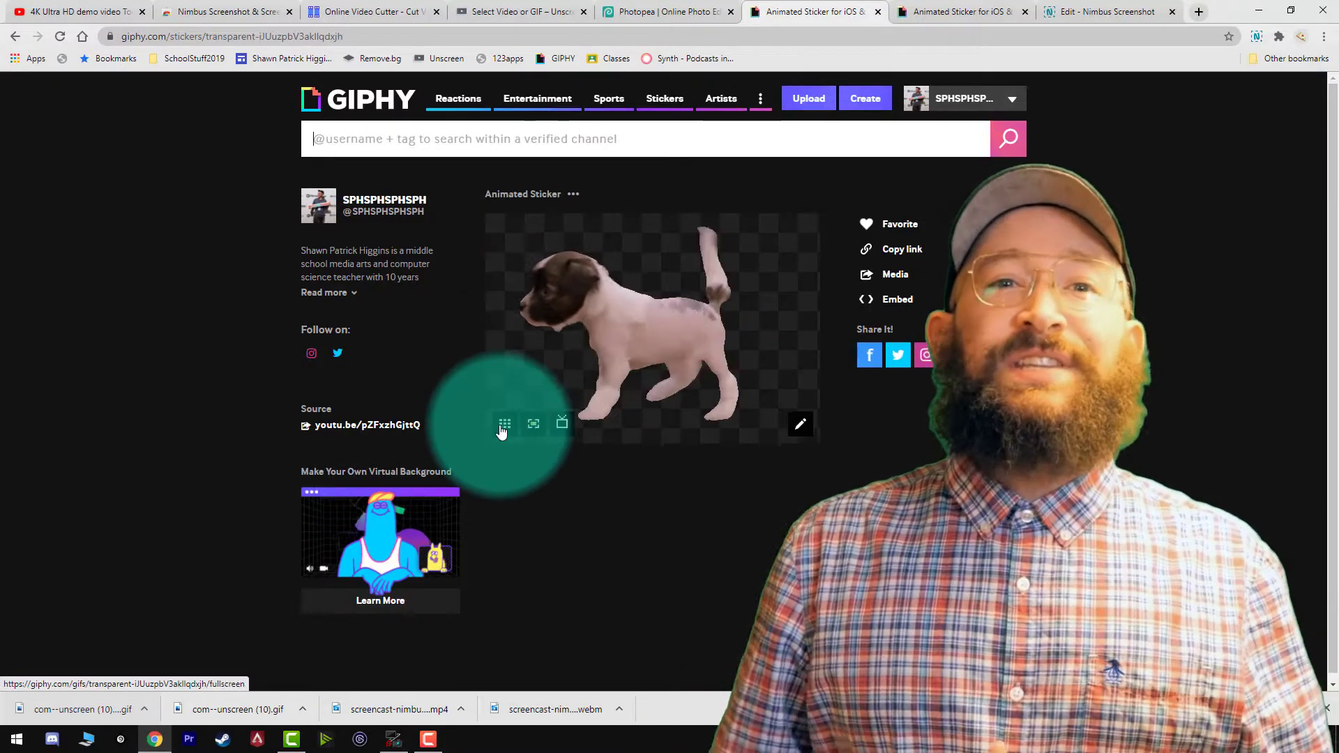
View the uploaded puppy sticker as a tiled pattern and zoom the browser page out.
click(500, 426)
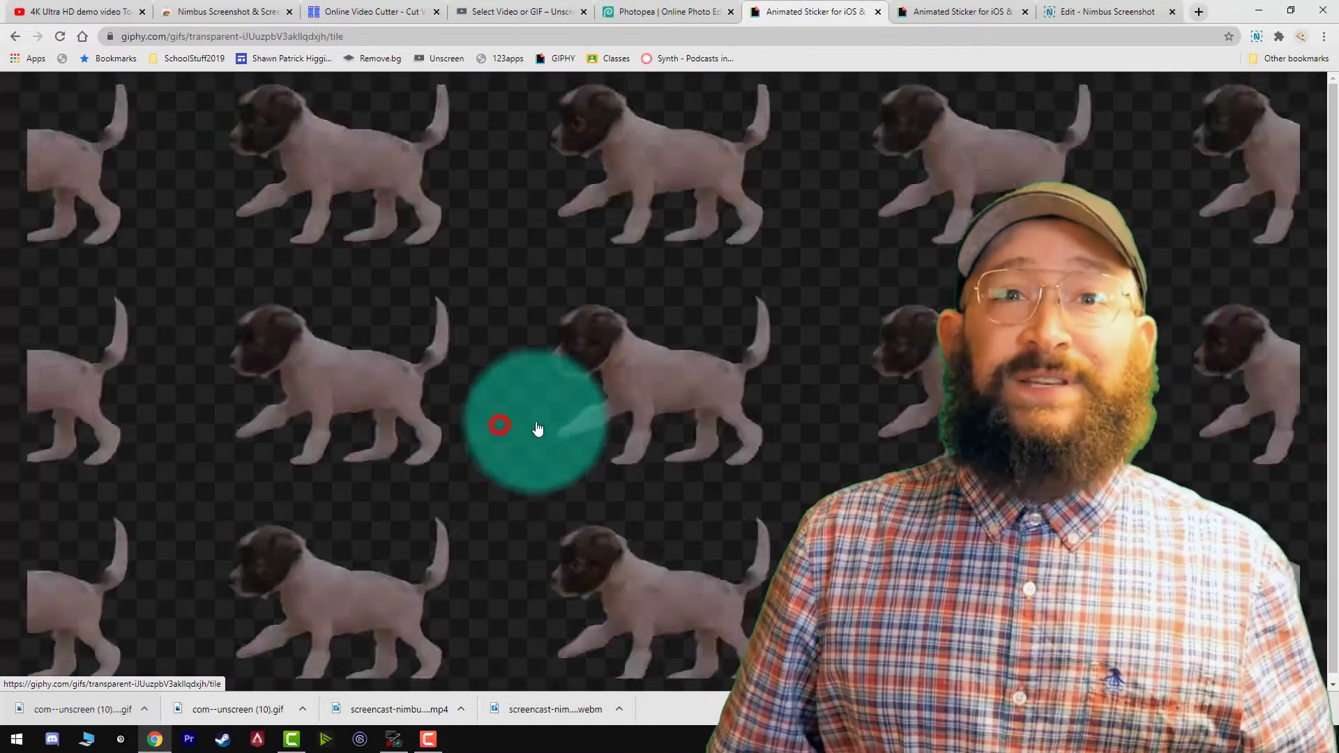
click(1324, 37)
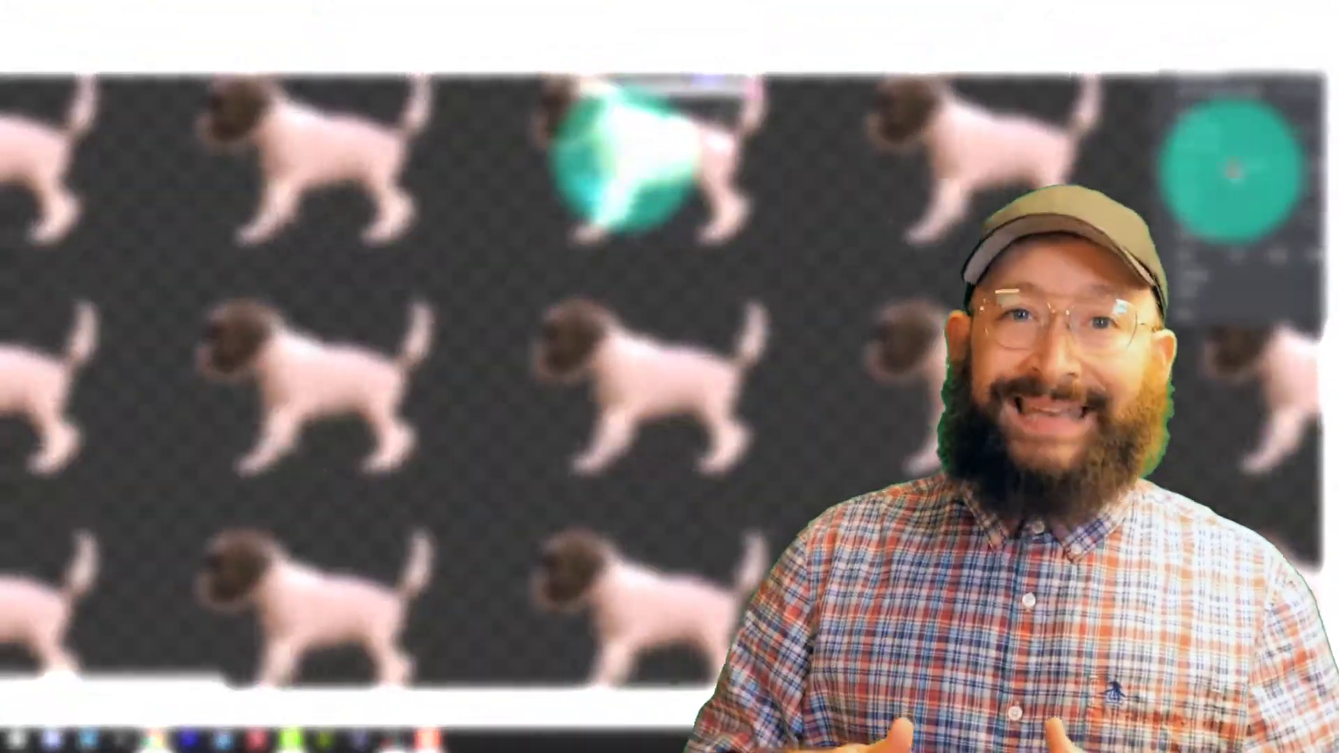
click(1227, 170)
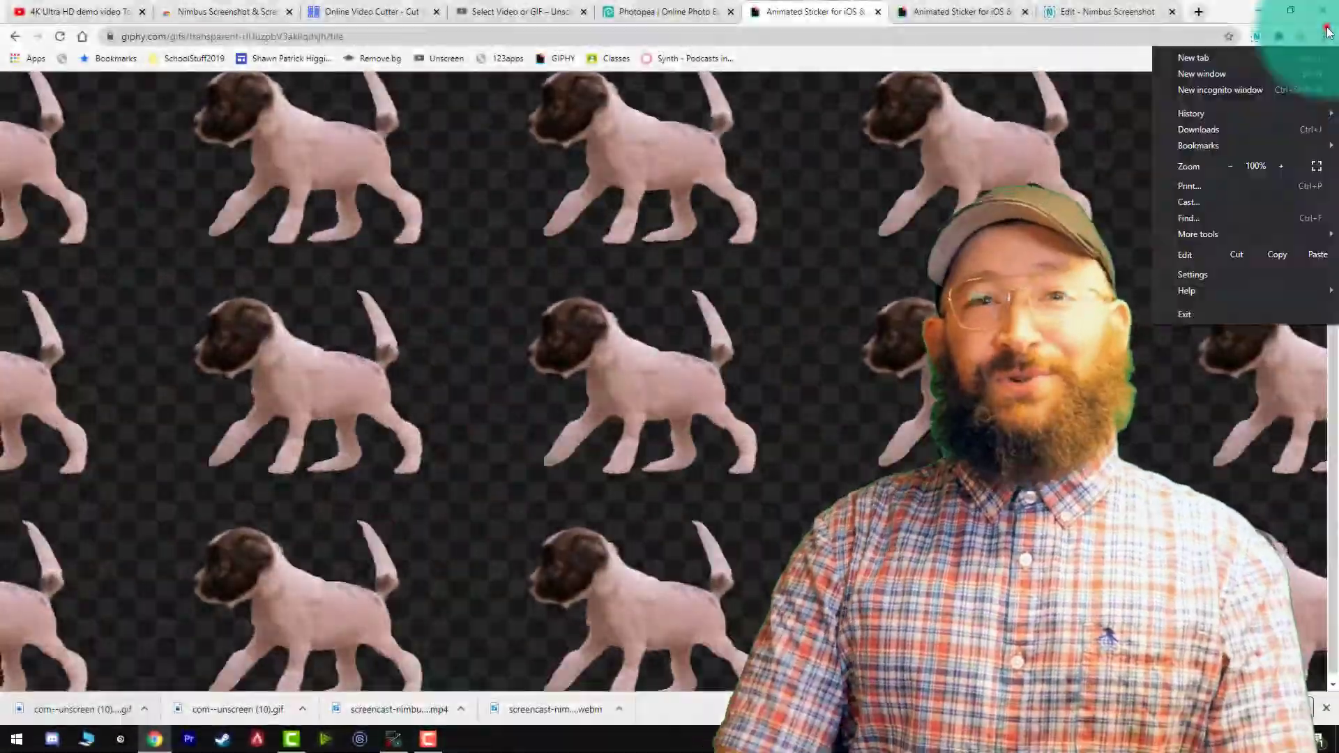
click(1265, 95)
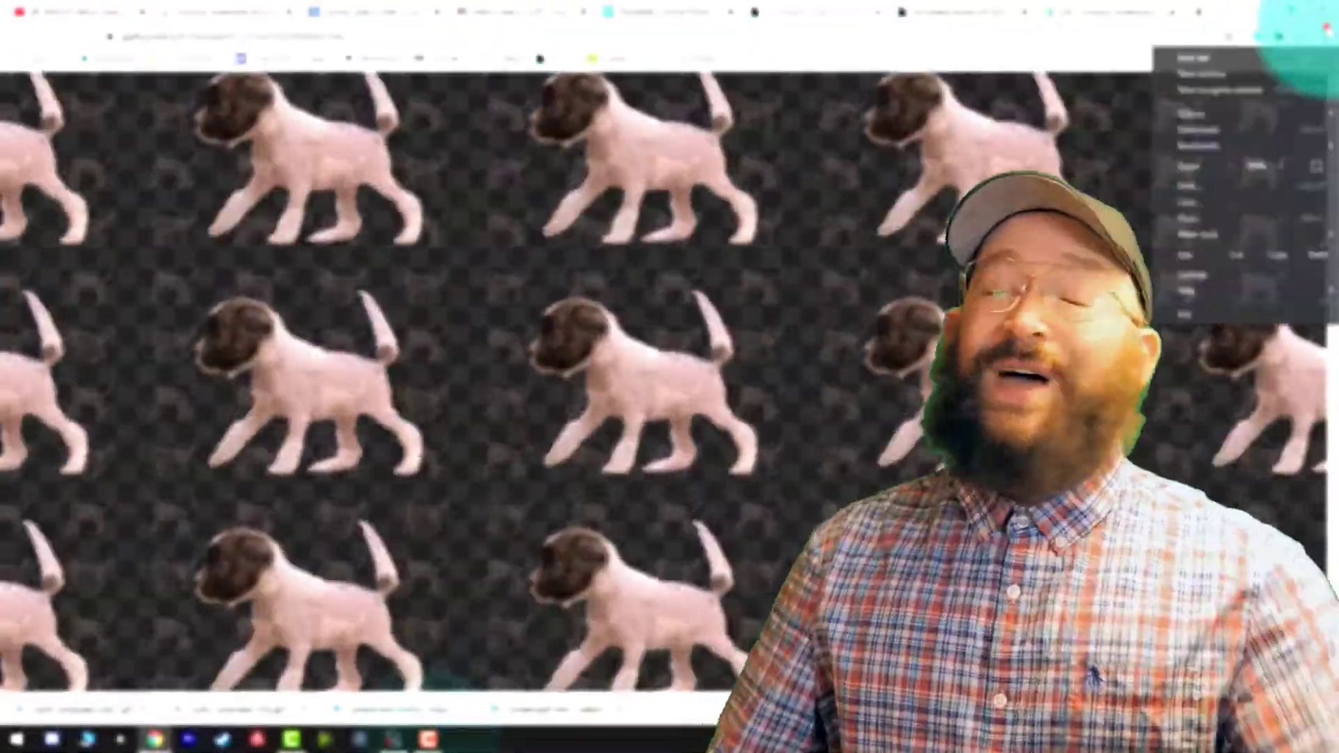
click(1285, 105)
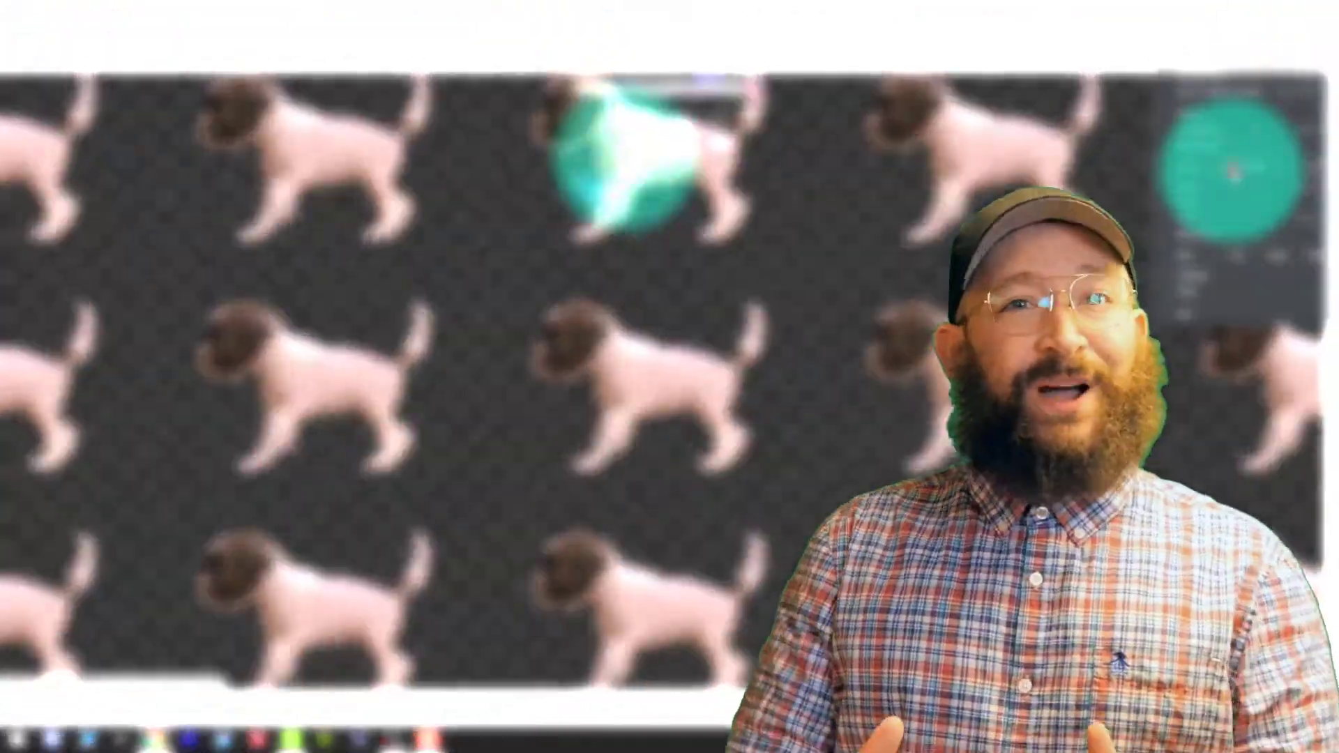